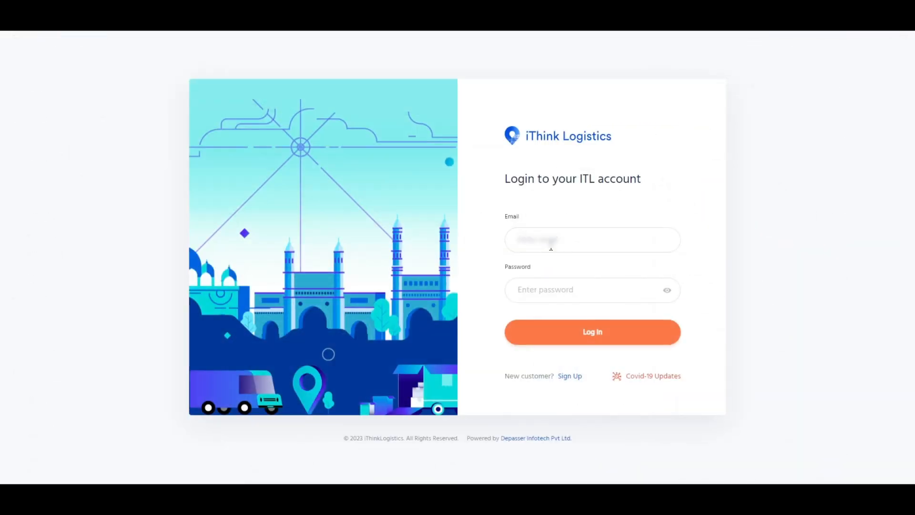
Step: Log in to the ITL account with the account e-mail and password
{"action": "left_click", "coordinate": [549, 241]}
{"action": "left_click", "coordinate": [602, 274]}
{"action": "left_click", "coordinate": [578, 293]}
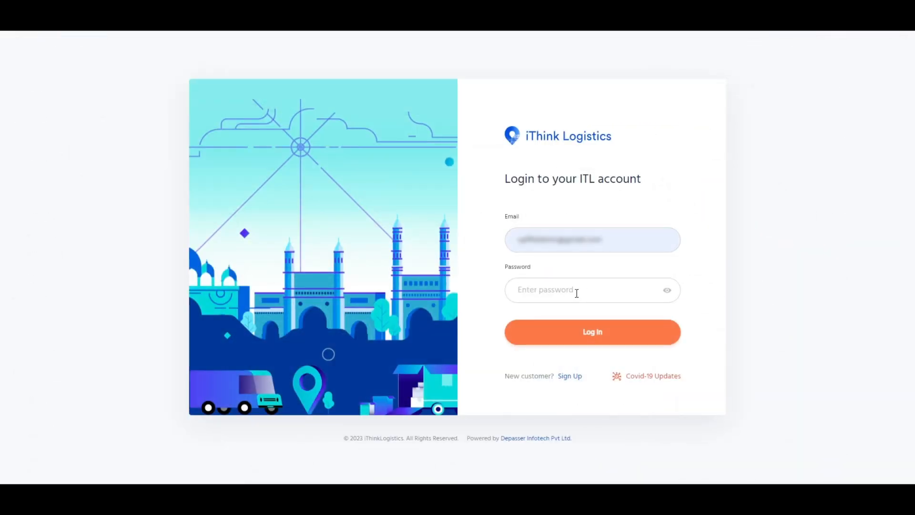
{"action": "type", "text": "•••••••••"}
{"action": "left_click", "coordinate": [593, 332]}
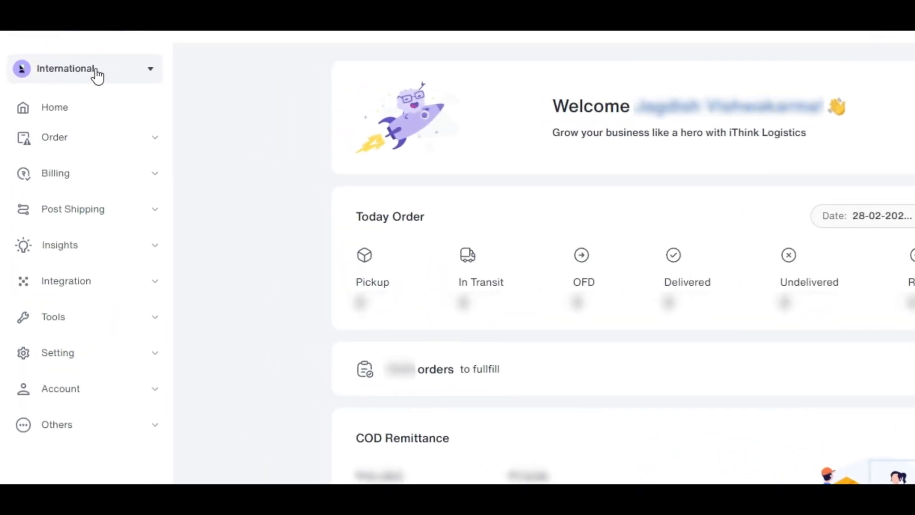
Step: Open the order creation form for an international shipment
{"action": "left_click", "coordinate": [155, 147]}
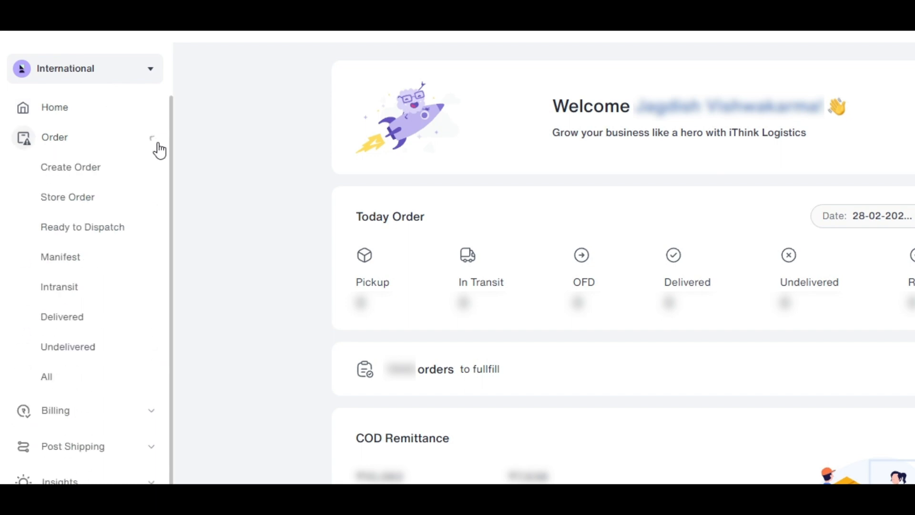
{"action": "left_click_drag", "start_coordinate": [36, 185], "coordinate": [103, 174]}
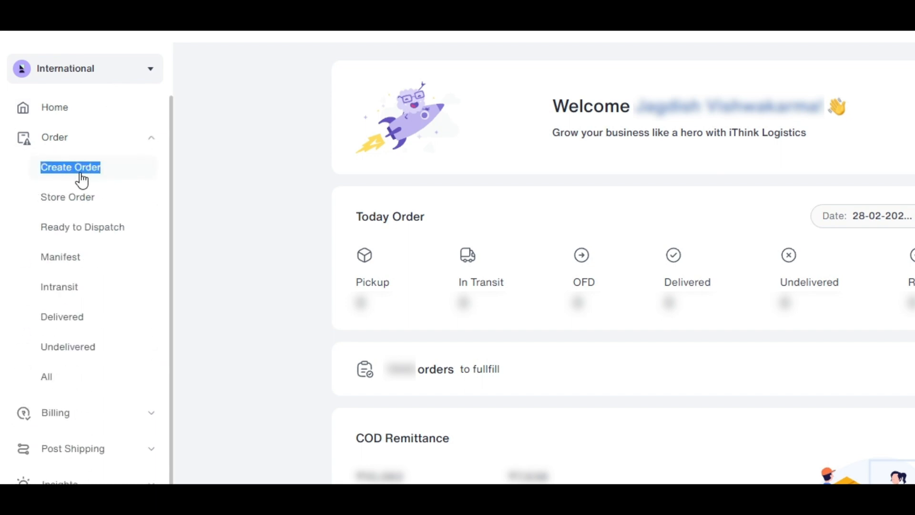
{"action": "left_click", "coordinate": [80, 175]}
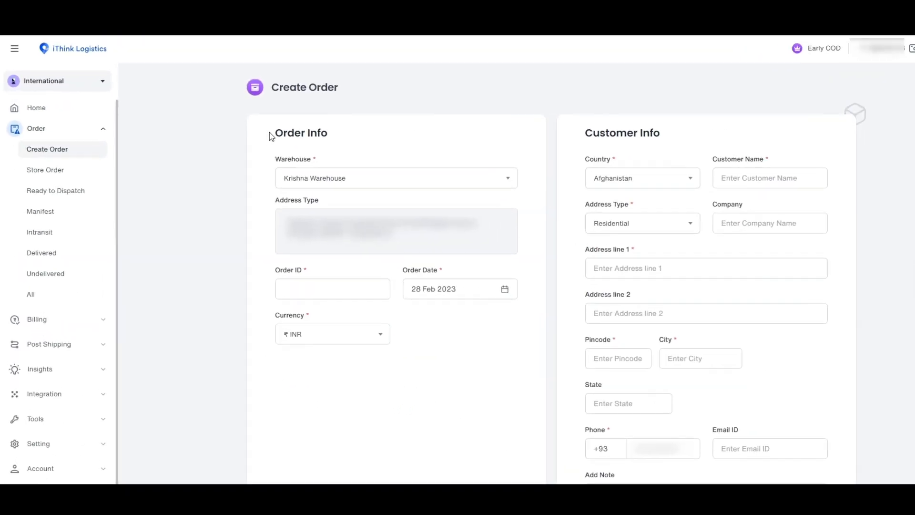
Step: Examine the warehouse choices and the address type field in the order information section
{"action": "left_click_drag", "start_coordinate": [310, 136], "coordinate": [392, 143]}
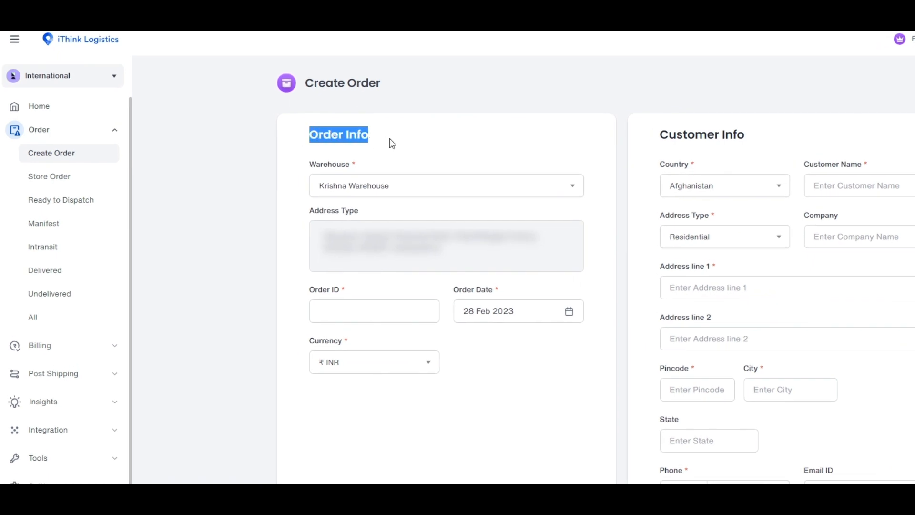
{"action": "left_click", "coordinate": [390, 139]}
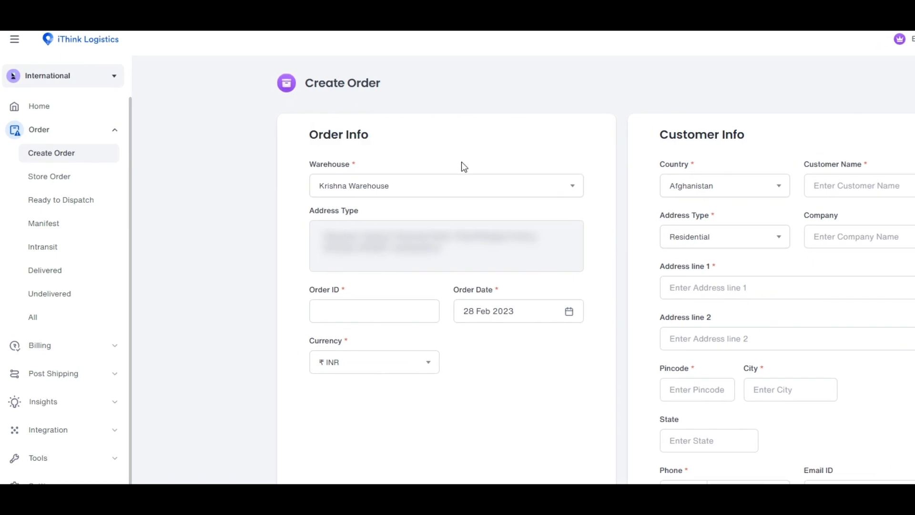
{"action": "left_click", "coordinate": [576, 188]}
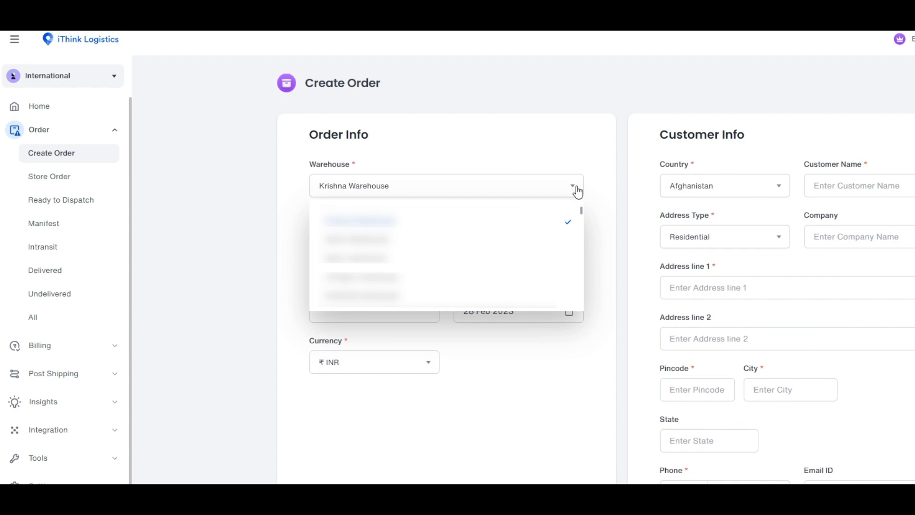
{"action": "left_click", "coordinate": [577, 192]}
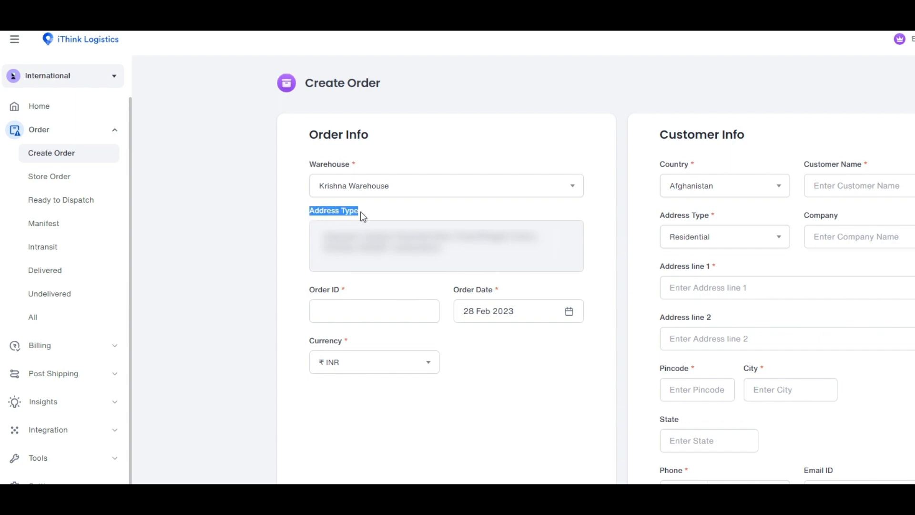
{"action": "left_click", "coordinate": [387, 214]}
Step: Enter the order ID in the order information section
{"action": "left_click_drag", "start_coordinate": [380, 288], "coordinate": [329, 295]}
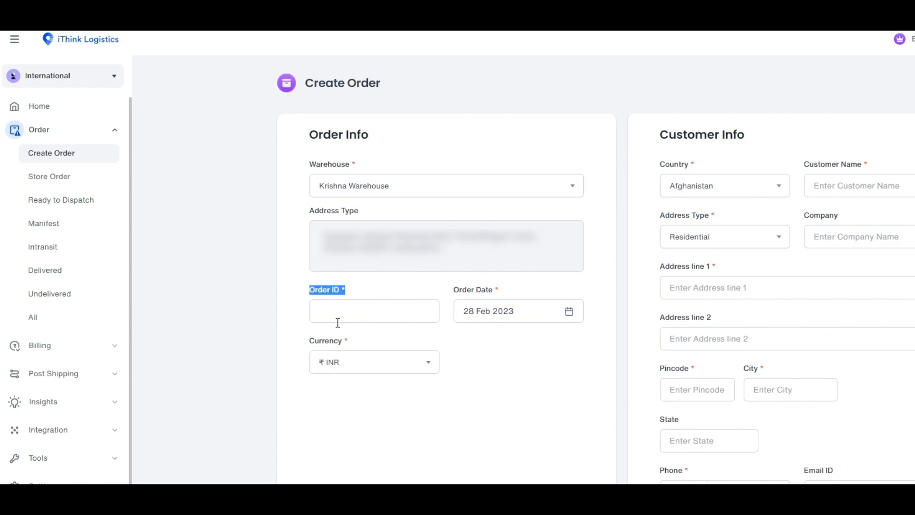
{"action": "left_click", "coordinate": [337, 315]}
{"action": "type", "text": "12345"}
Step: Choose 28 Feb 2023 as the order date and INR as the order currency
{"action": "left_click_drag", "start_coordinate": [452, 290], "coordinate": [486, 293]}
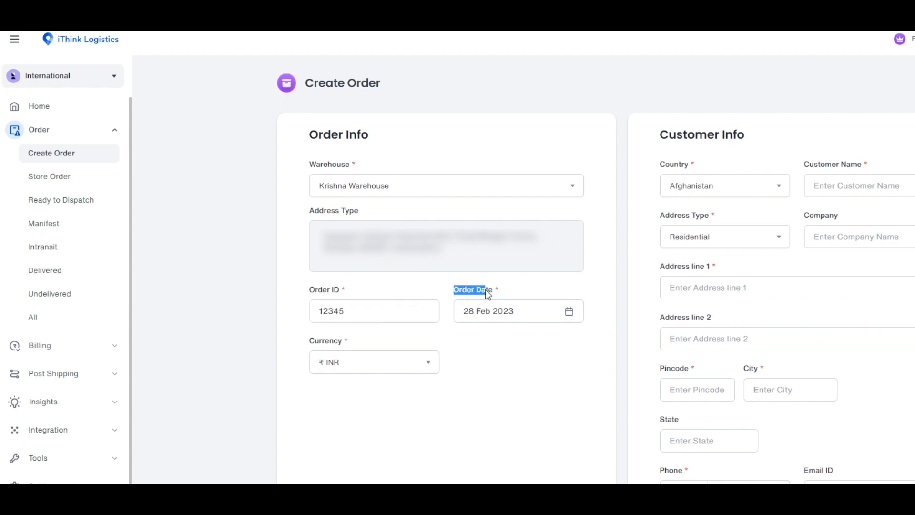
{"action": "left_click", "coordinate": [524, 317]}
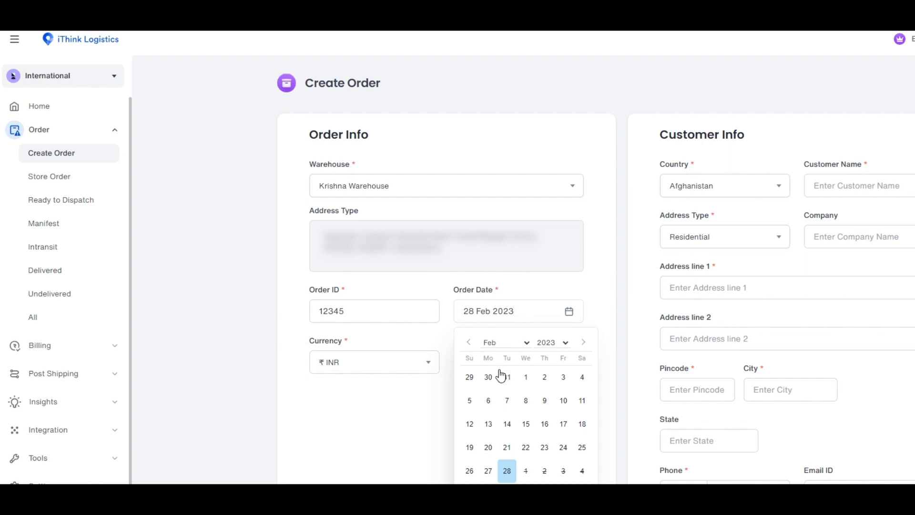
{"action": "left_click", "coordinate": [506, 472]}
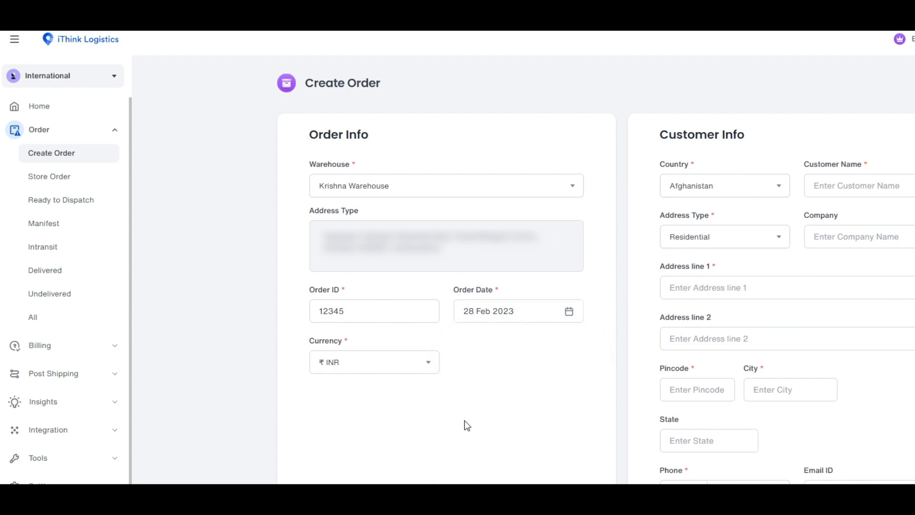
{"action": "left_click", "coordinate": [425, 372]}
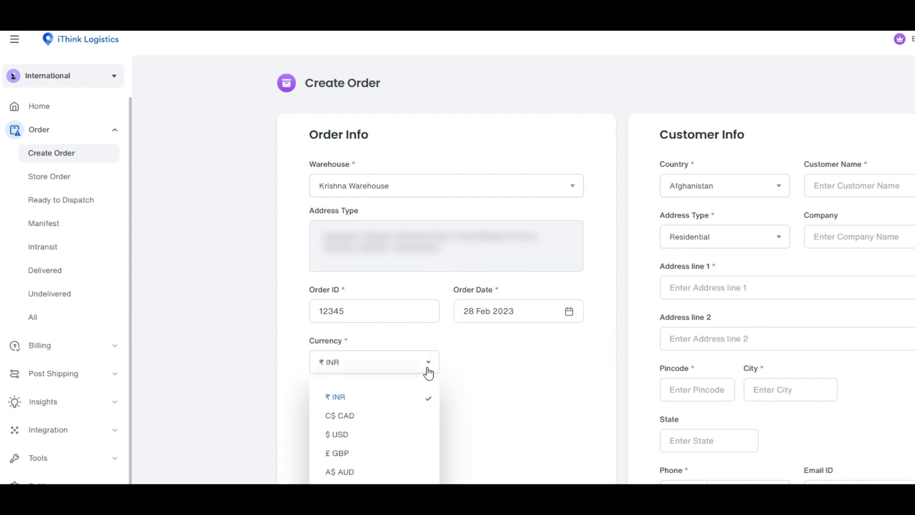
{"action": "left_click", "coordinate": [342, 402]}
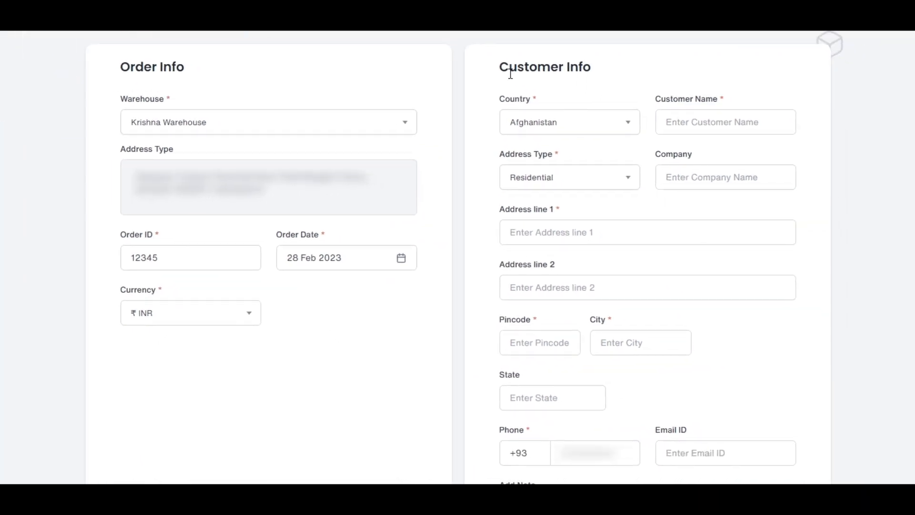
Step: Set the customer's country to United States and fill in the customer name
{"action": "left_click_drag", "start_coordinate": [510, 74], "coordinate": [596, 73]}
{"action": "left_click", "coordinate": [623, 82]}
{"action": "left_click", "coordinate": [634, 128]}
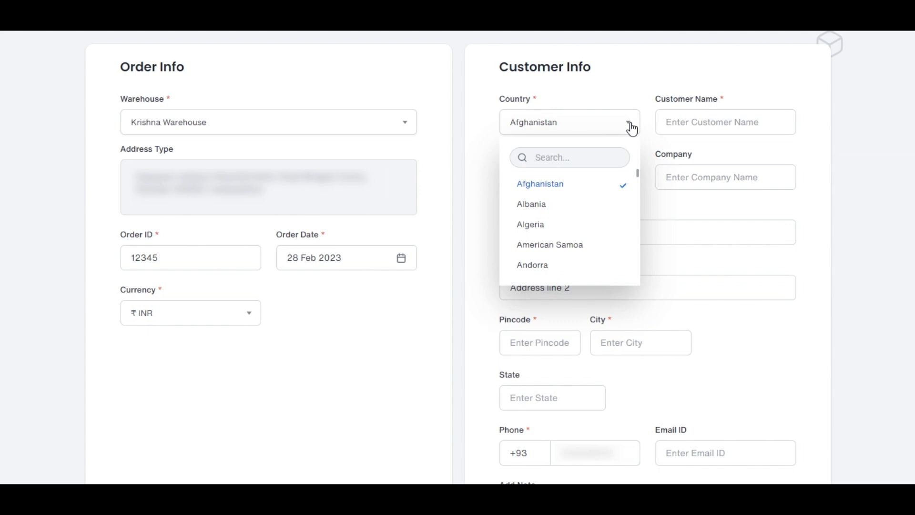
{"action": "type", "text": "uni"}
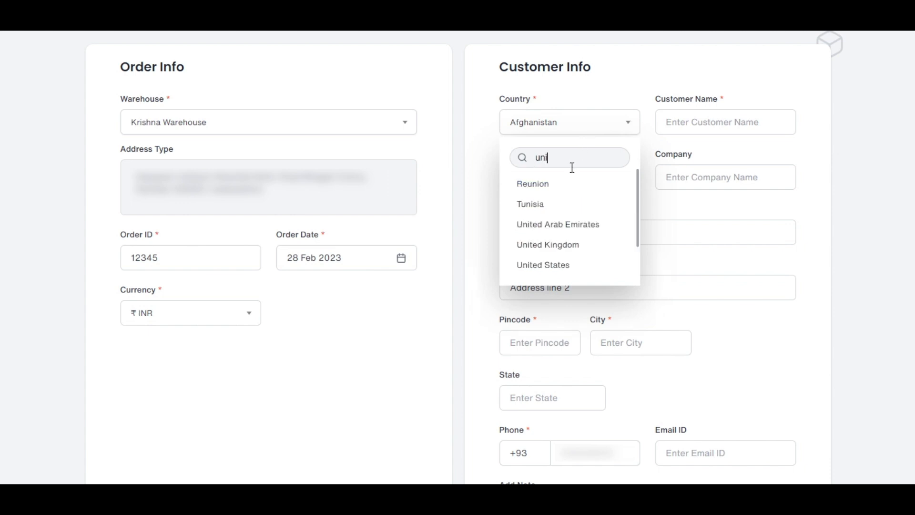
{"action": "left_click", "coordinate": [561, 264]}
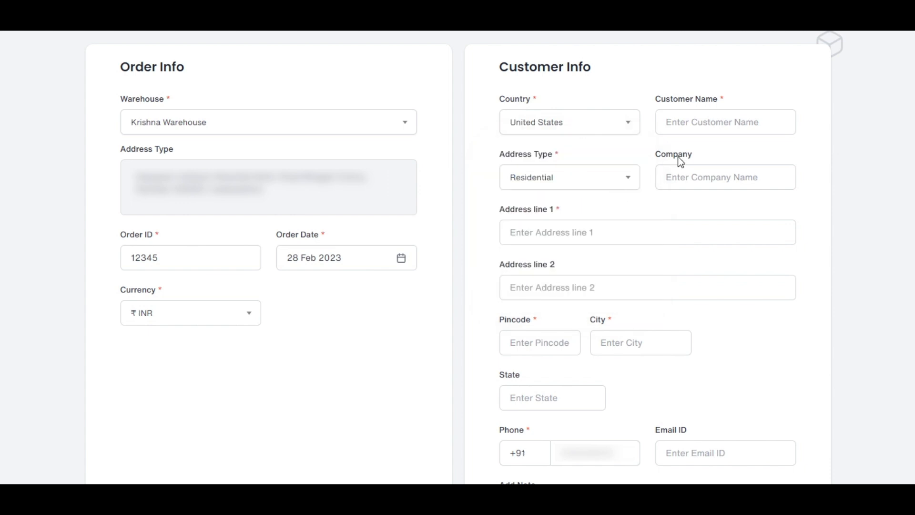
{"action": "type", "text": "Name"}
Step: Set the customer's address type to Business and fill in the company field with "company name"
{"action": "left_click", "coordinate": [554, 157]}
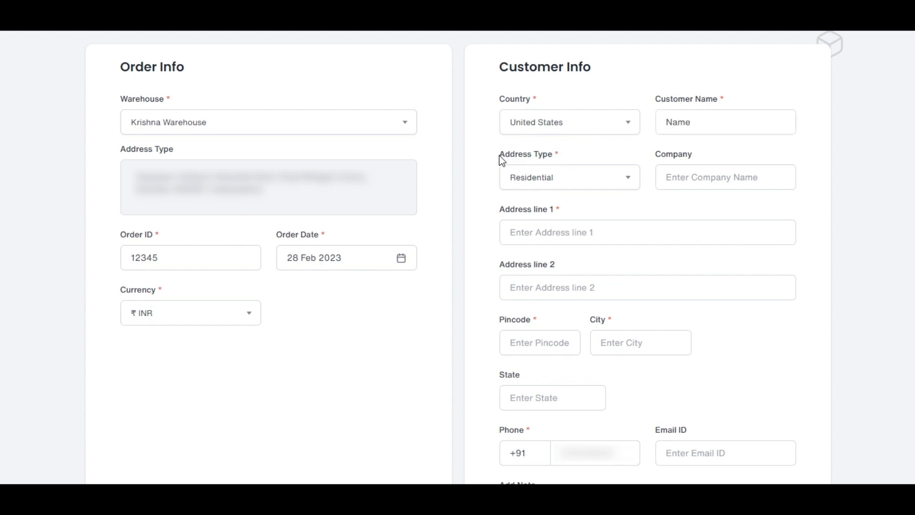
{"action": "left_click", "coordinate": [592, 181]}
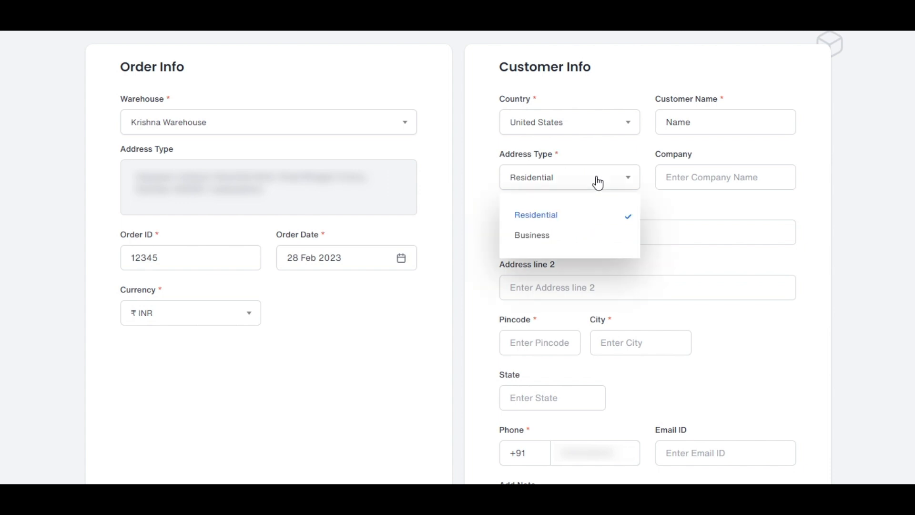
{"action": "left_click", "coordinate": [591, 236]}
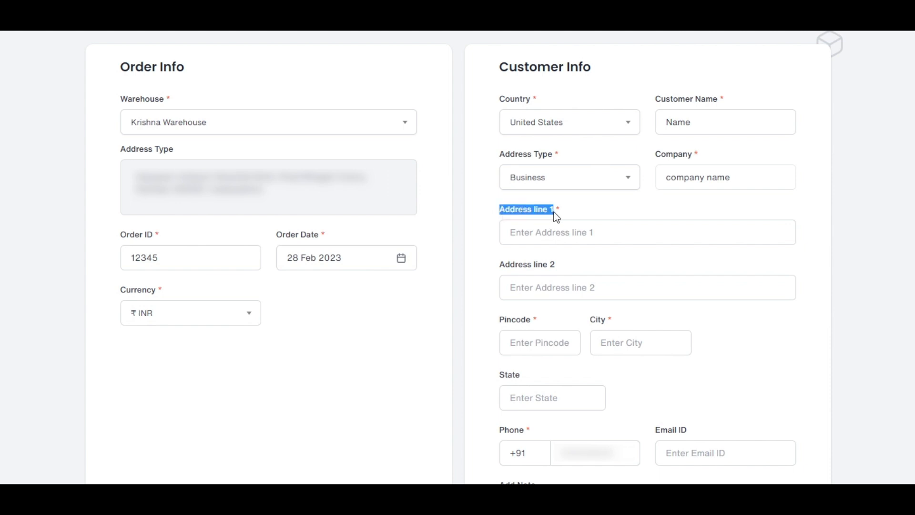
Step: Fill the customer's two address fields with the sample texts "Address line 1" and "Address line 2"
{"action": "left_click", "coordinate": [556, 249]}
{"action": "type", "text": "Address line 1"}
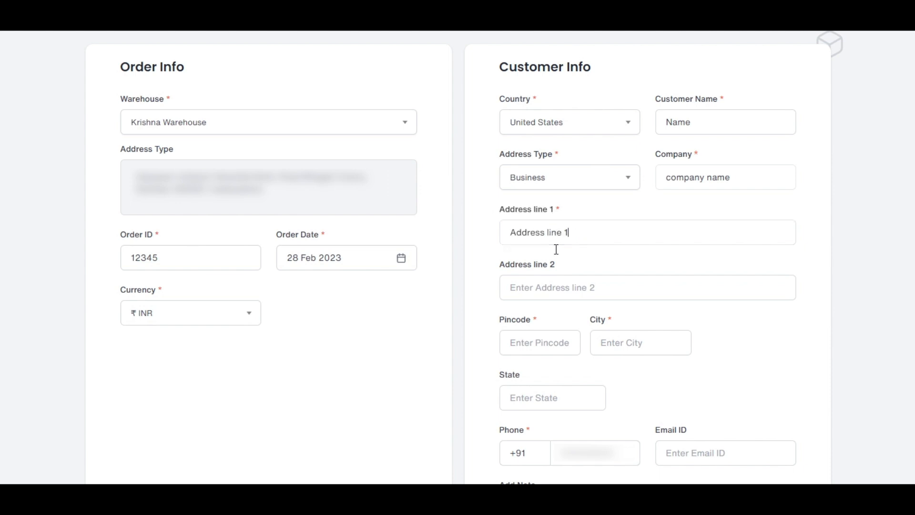
{"action": "left_click_drag", "start_coordinate": [500, 265], "coordinate": [553, 268]}
{"action": "key", "text": "ctrl+c"}
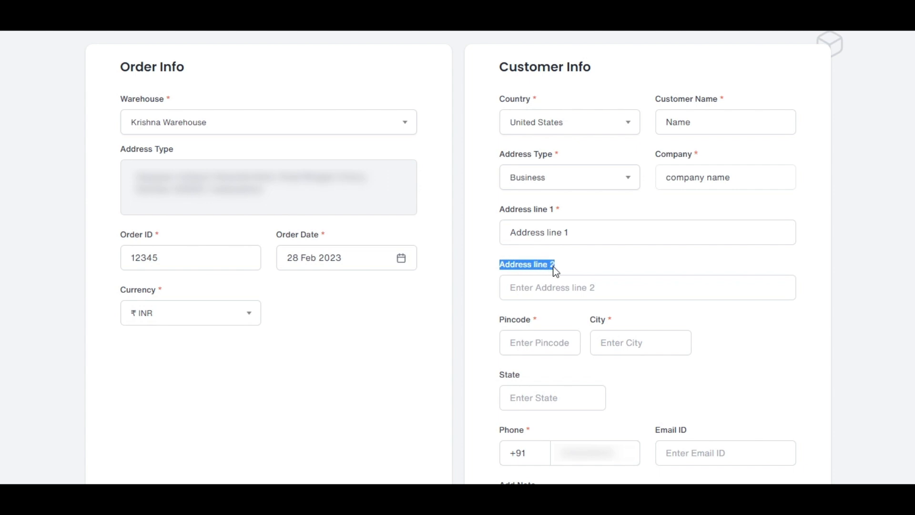
{"action": "left_click", "coordinate": [561, 296]}
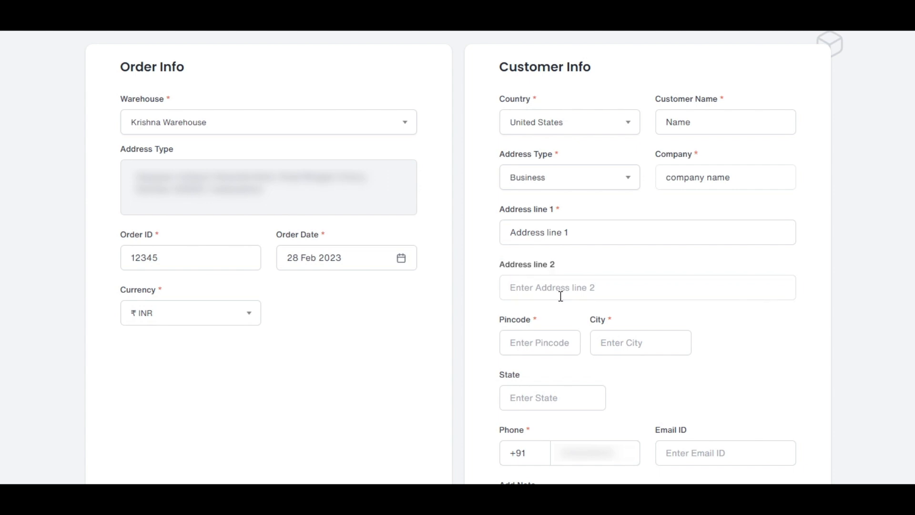
{"action": "key", "text": "ctrl+v"}
Step: Enter the customer's pincode in the address details
{"action": "left_click", "coordinate": [557, 348]}
{"action": "type", "text": "27"}
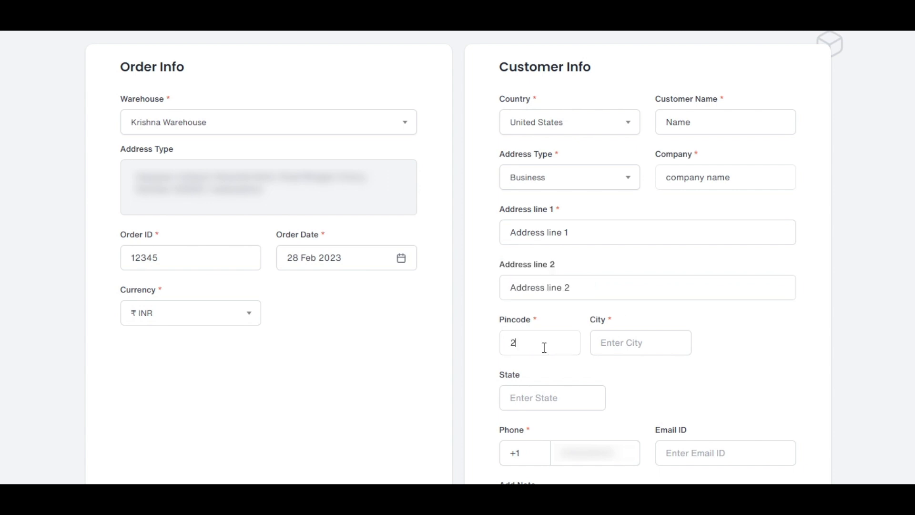
{"action": "type", "text": "877"}
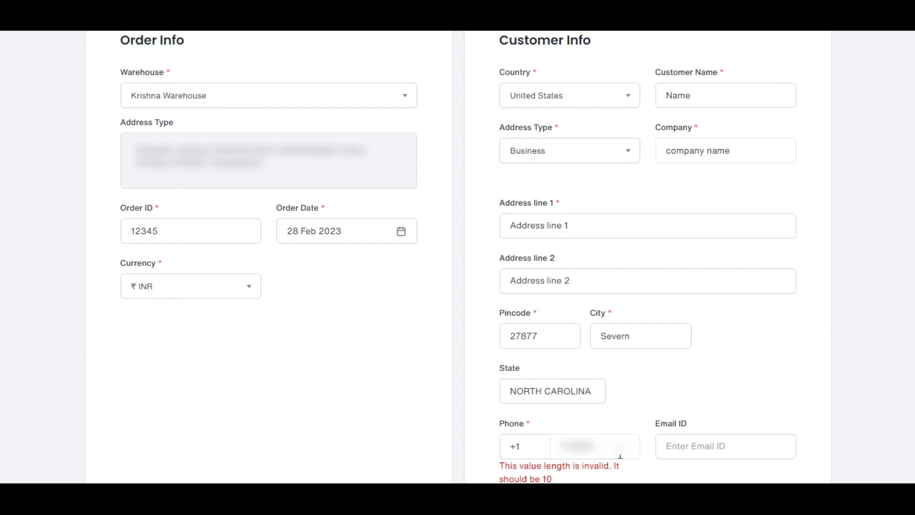
Step: Complete the customer's phone number and fill in the customer's e-mail address
{"action": "type", "text": "890"}
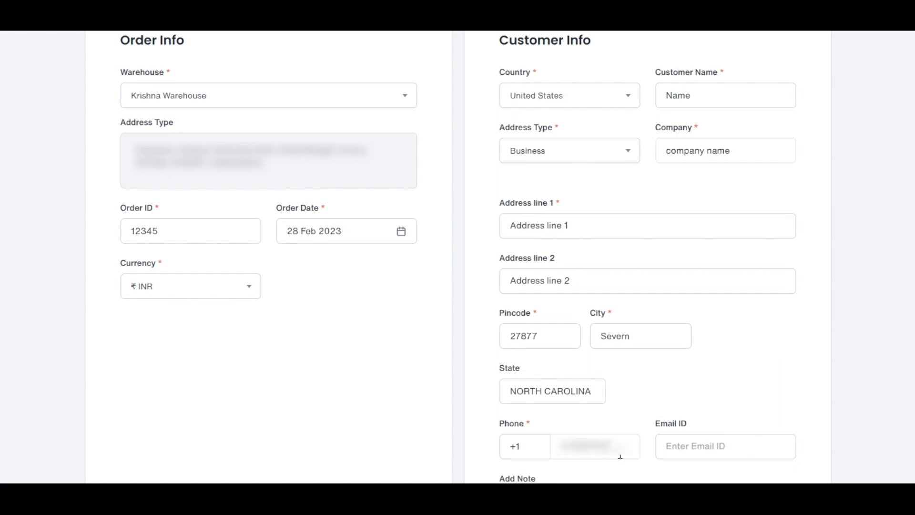
{"action": "left_click", "coordinate": [721, 454]}
{"action": "type", "text": "test@gma"}
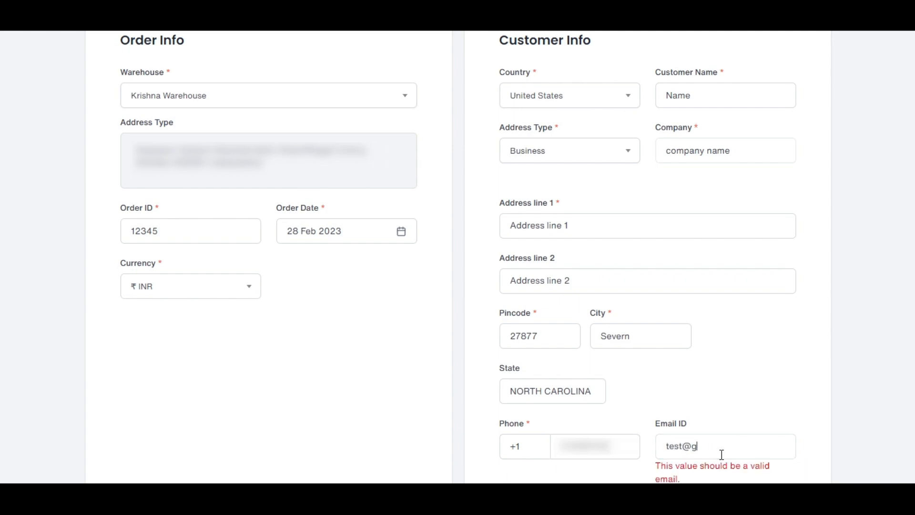
{"action": "type", "text": "il.com"}
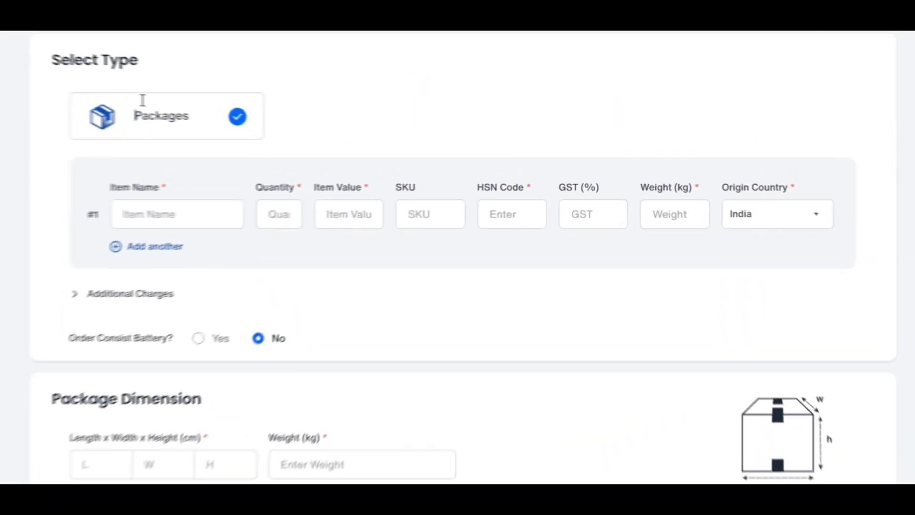
Step: Enter "Name" as the first package item's name and set its quantity to 5
{"action": "left_click_drag", "start_coordinate": [134, 116], "coordinate": [193, 129]}
{"action": "left_click", "coordinate": [207, 160]}
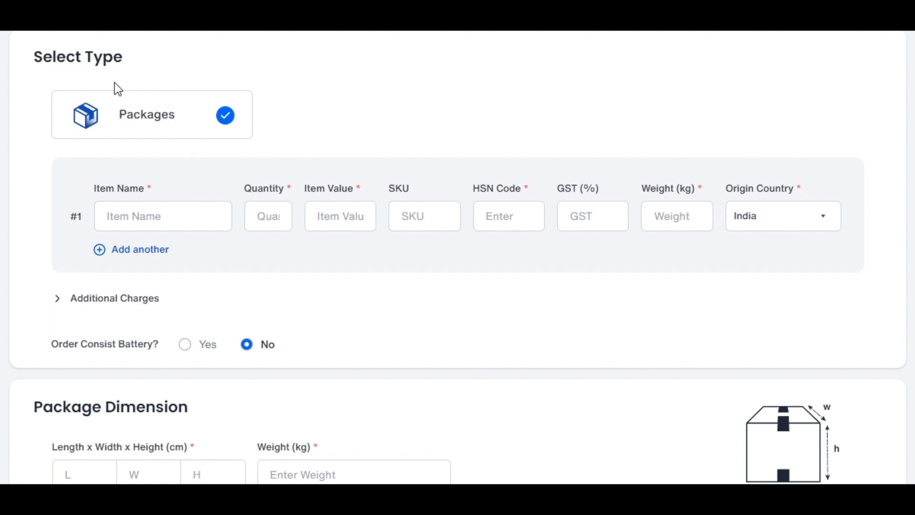
{"action": "left_click", "coordinate": [158, 228]}
{"action": "type", "text": "Name"}
{"action": "left_click", "coordinate": [277, 229]}
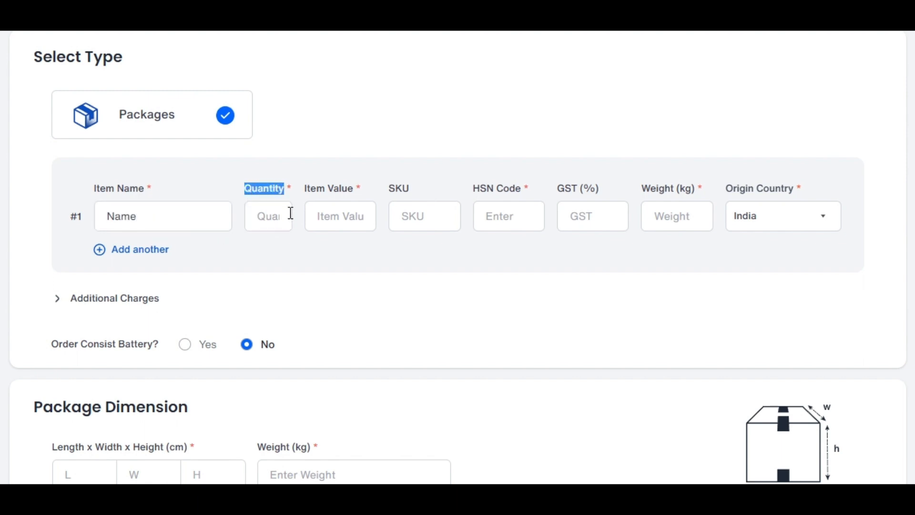
{"action": "left_click", "coordinate": [285, 224]}
{"action": "type", "text": "5"}
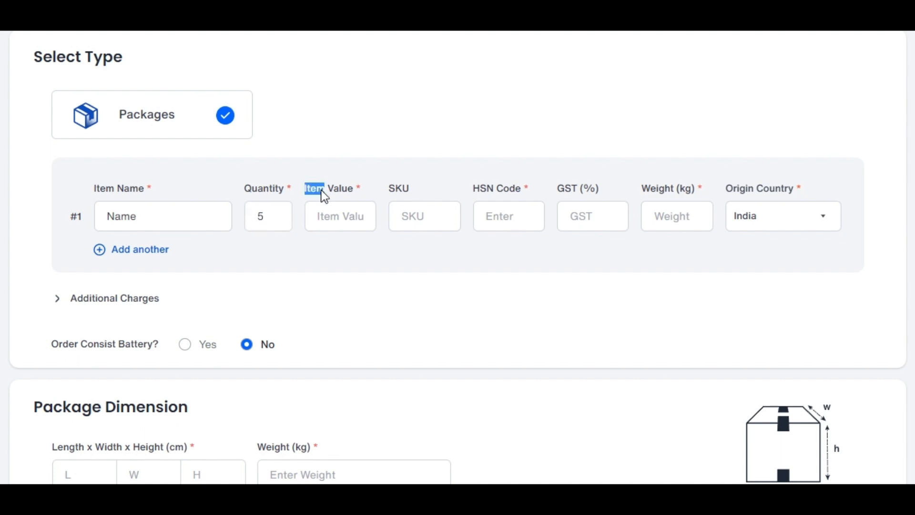
Step: Set the first package item's value to 100000 and its SKU to 12345
{"action": "left_click", "coordinate": [353, 227]}
{"action": "type", "text": "100000"}
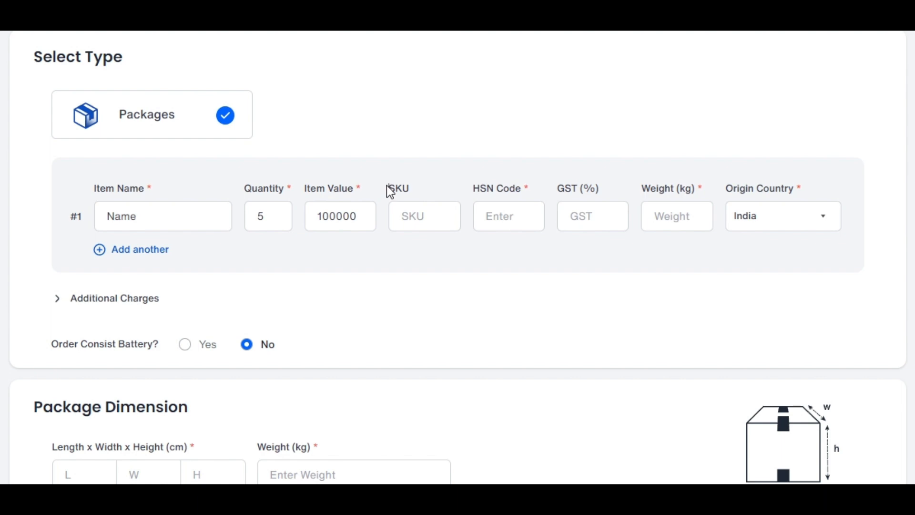
{"action": "left_click_drag", "start_coordinate": [387, 187], "coordinate": [394, 186]}
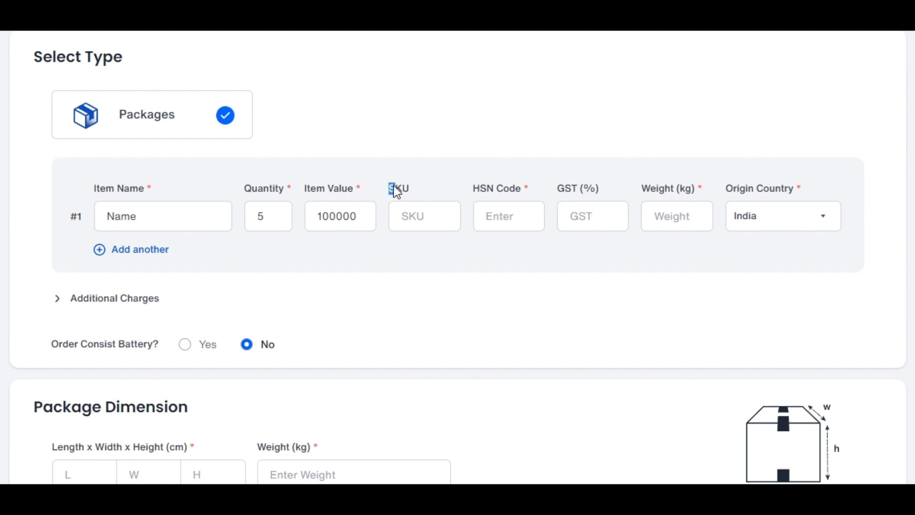
{"action": "left_click", "coordinate": [429, 225]}
{"action": "type", "text": "12345"}
Step: Set the first package item's HSN code to 12334578 and its weight to 45 kg
{"action": "left_click_drag", "start_coordinate": [472, 189], "coordinate": [523, 210]}
{"action": "left_click", "coordinate": [517, 229]}
{"action": "type", "text": "1"}
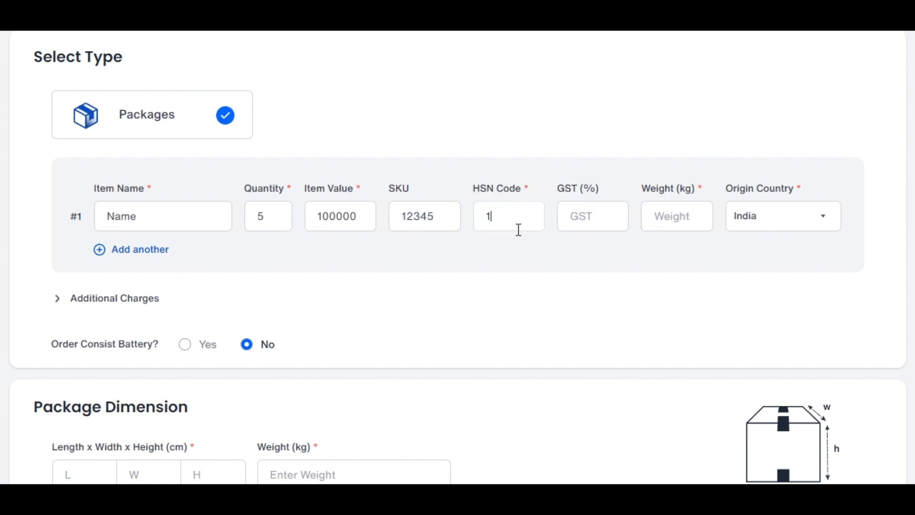
{"action": "type", "text": "2334578"}
{"action": "left_click_drag", "start_coordinate": [641, 189], "coordinate": [696, 192]}
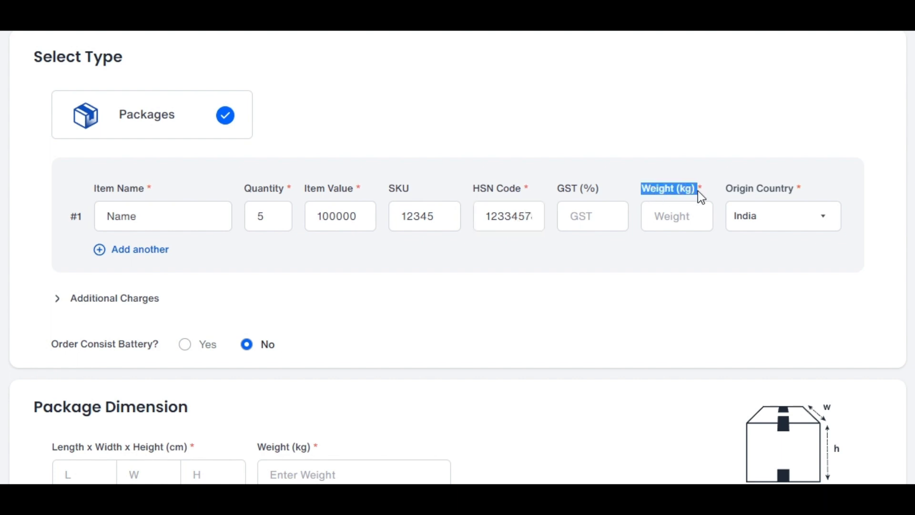
{"action": "left_click", "coordinate": [692, 226]}
{"action": "type", "text": "45"}
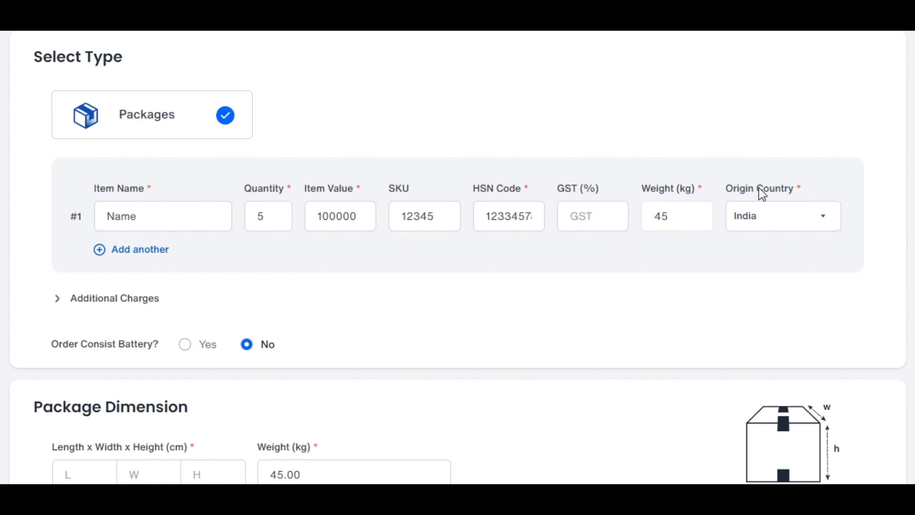
Step: Review the origin country choices for the first package item and the option to add another item
{"action": "double_click", "coordinate": [732, 189]}
{"action": "left_click", "coordinate": [825, 219]}
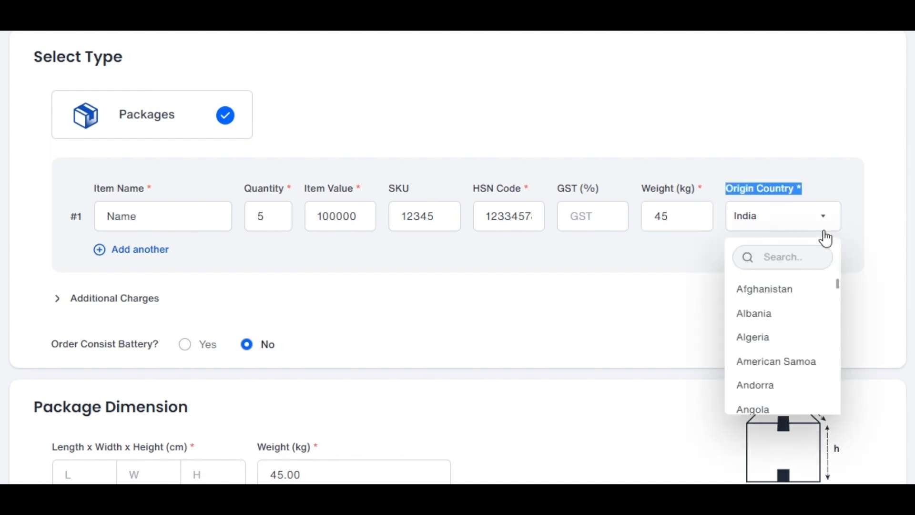
{"action": "left_click", "coordinate": [112, 239]}
{"action": "left_click_drag", "start_coordinate": [110, 239], "coordinate": [181, 260]}
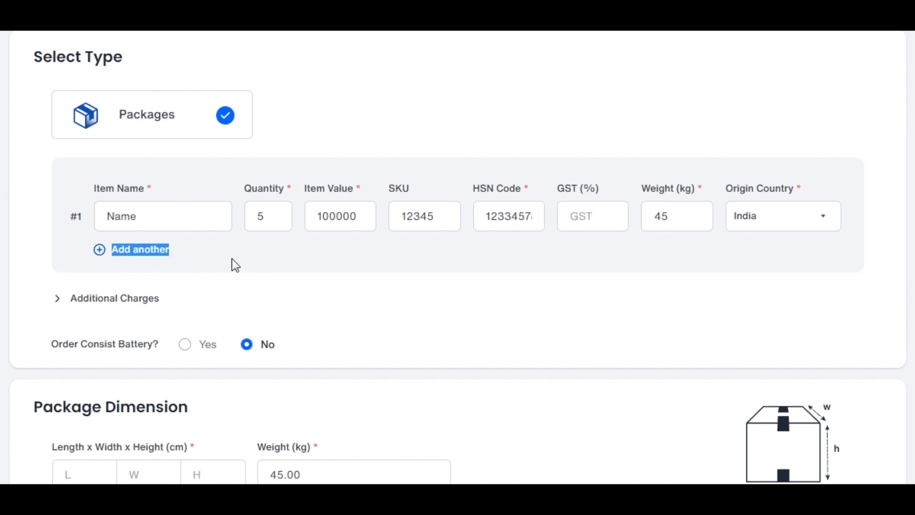
{"action": "left_click", "coordinate": [203, 252]}
Step: Expand the additional charges and review the VAT, fuel, reverse, handling, freight, insurance, export and other charge fields
{"action": "left_click_drag", "start_coordinate": [68, 290], "coordinate": [169, 301]}
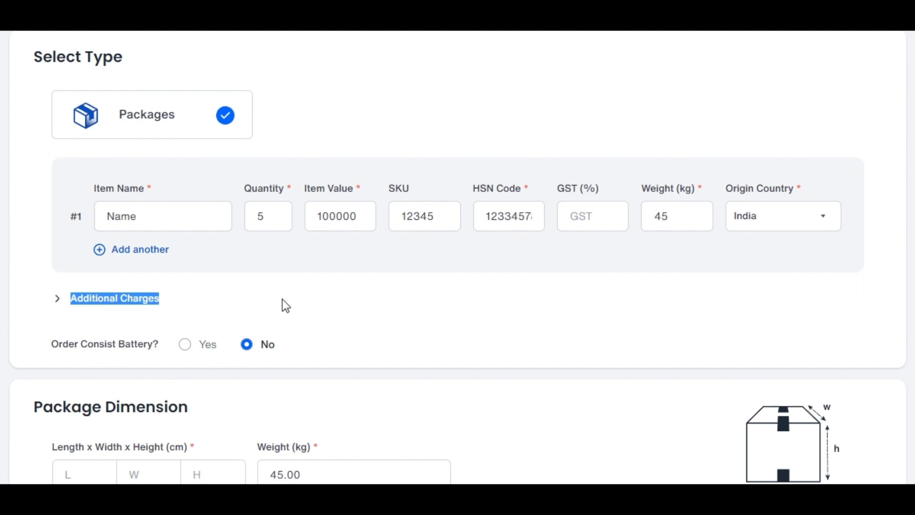
{"action": "left_click", "coordinate": [59, 299]}
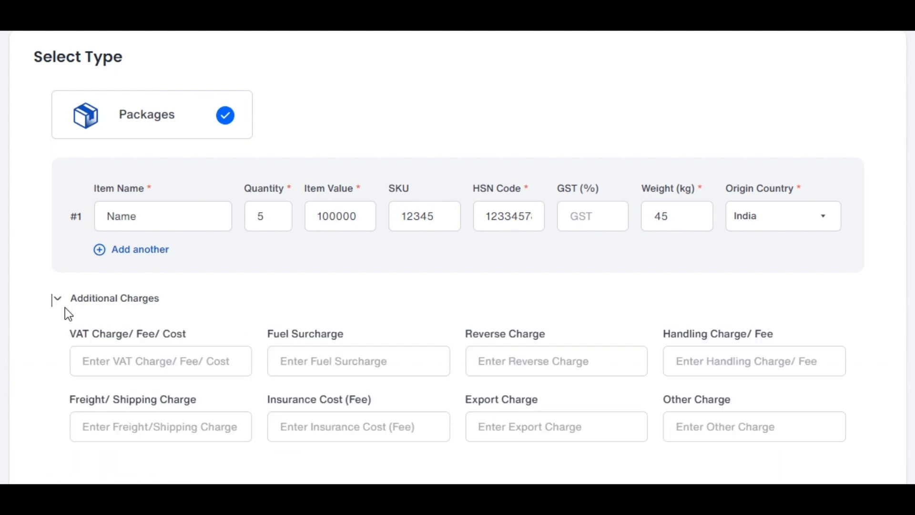
{"action": "left_click_drag", "start_coordinate": [125, 334], "coordinate": [179, 335]}
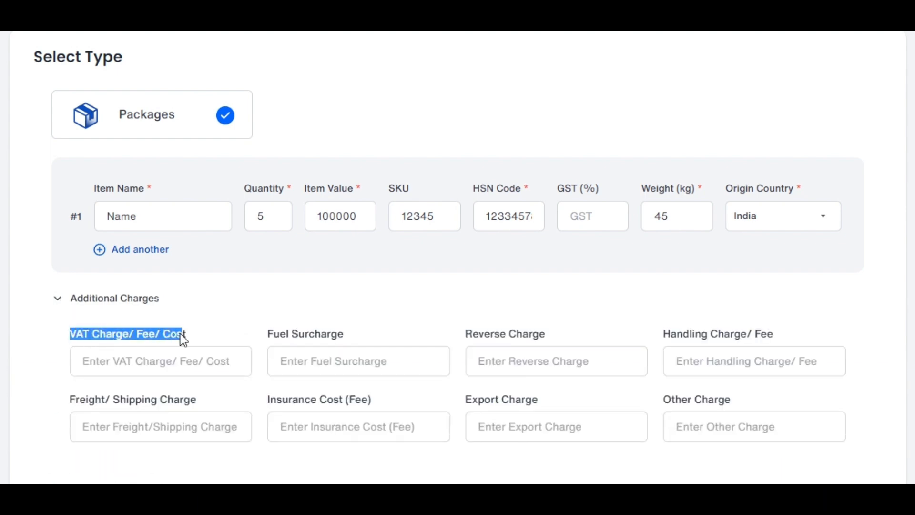
{"action": "scroll", "coordinate": [180, 335], "scroll_direction": "down", "scroll_amount": 1}
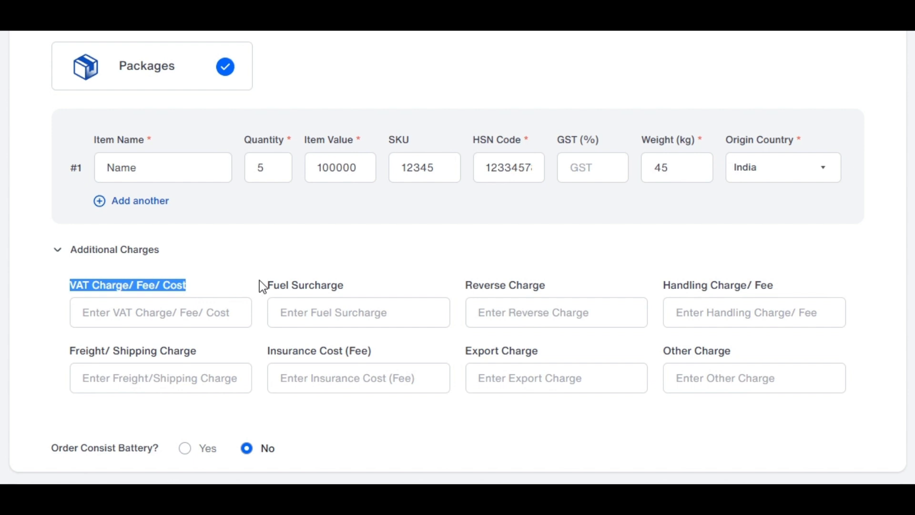
{"action": "left_click_drag", "start_coordinate": [259, 281], "coordinate": [337, 288]}
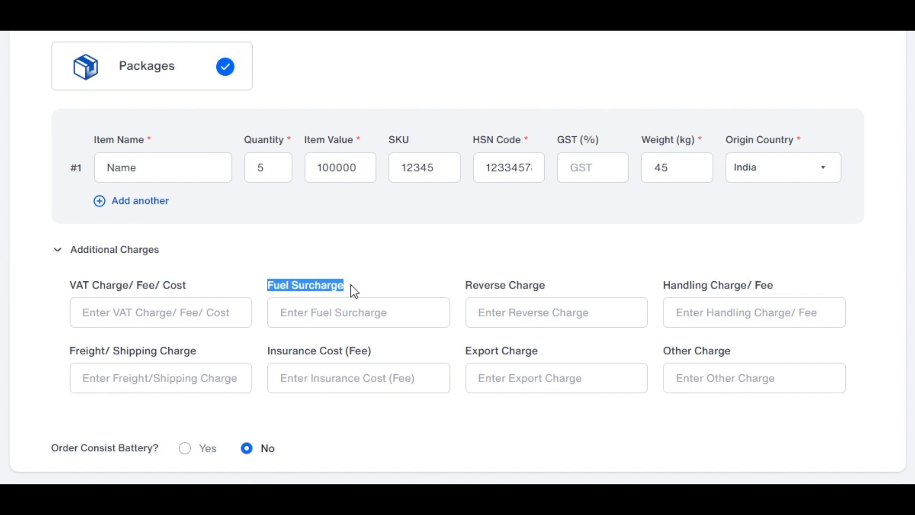
{"action": "left_click", "coordinate": [462, 286]}
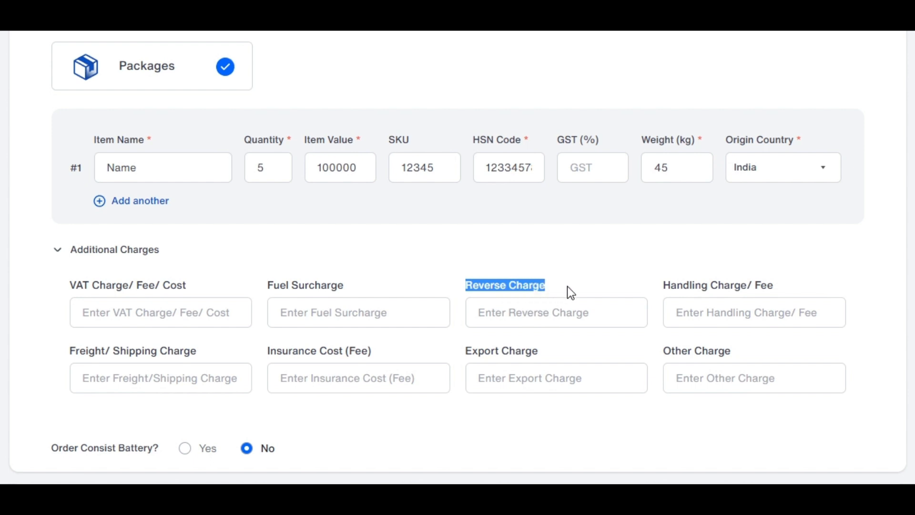
{"action": "left_click", "coordinate": [637, 286]}
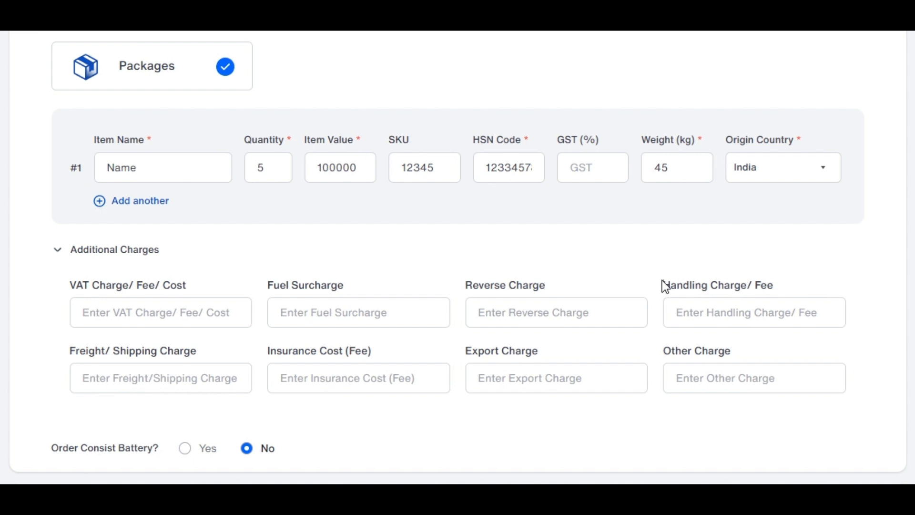
{"action": "left_click_drag", "start_coordinate": [663, 286], "coordinate": [776, 289]}
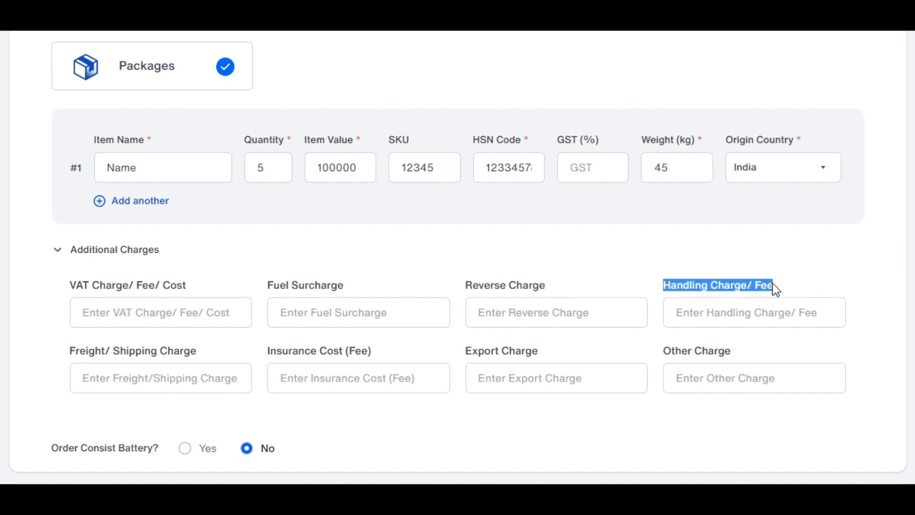
{"action": "left_click", "coordinate": [809, 288]}
{"action": "left_click_drag", "start_coordinate": [70, 351], "coordinate": [104, 355]}
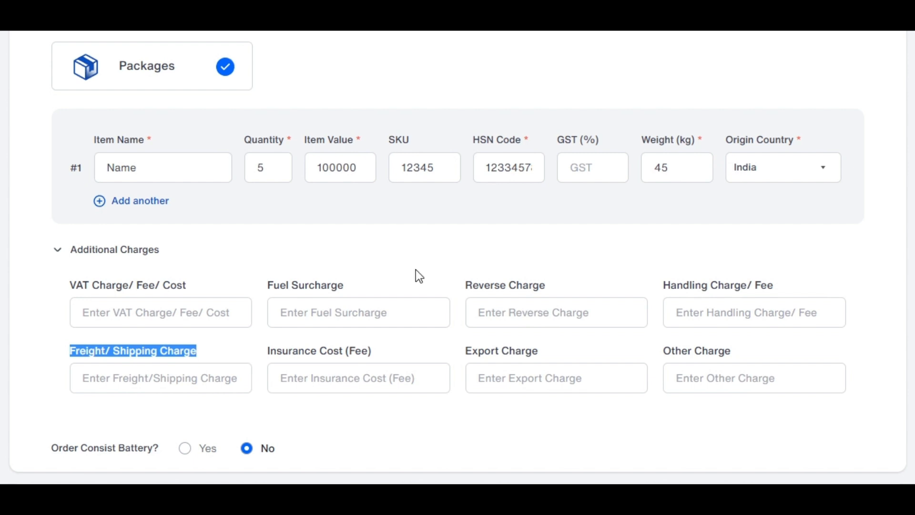
{"action": "left_click", "coordinate": [262, 352]}
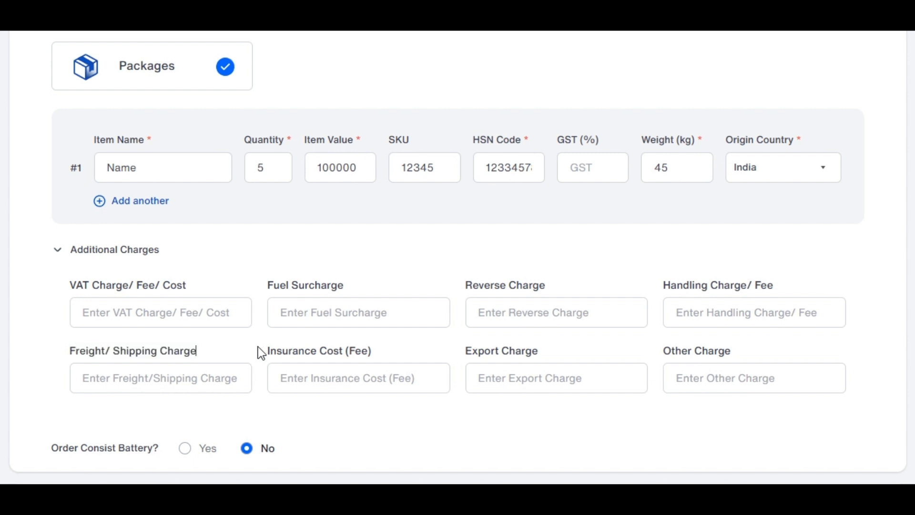
{"action": "left_click_drag", "start_coordinate": [263, 351], "coordinate": [363, 357]}
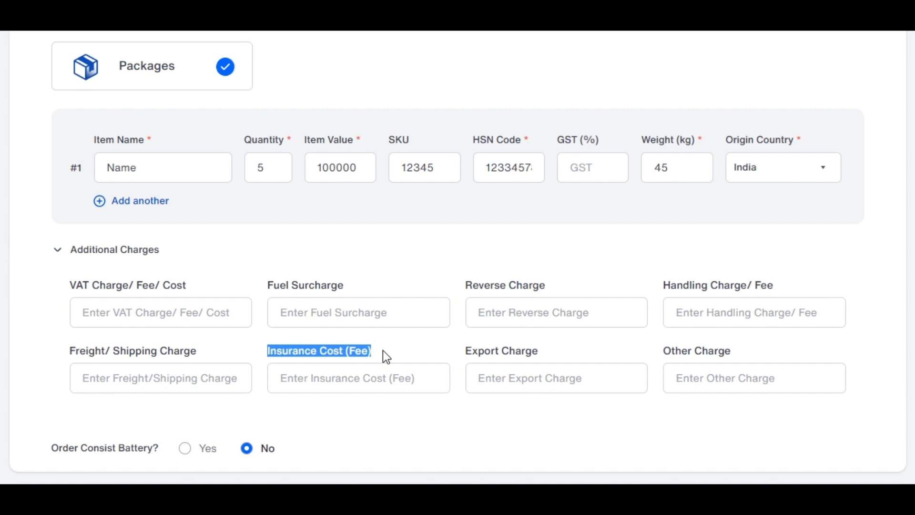
{"action": "left_click", "coordinate": [447, 358]}
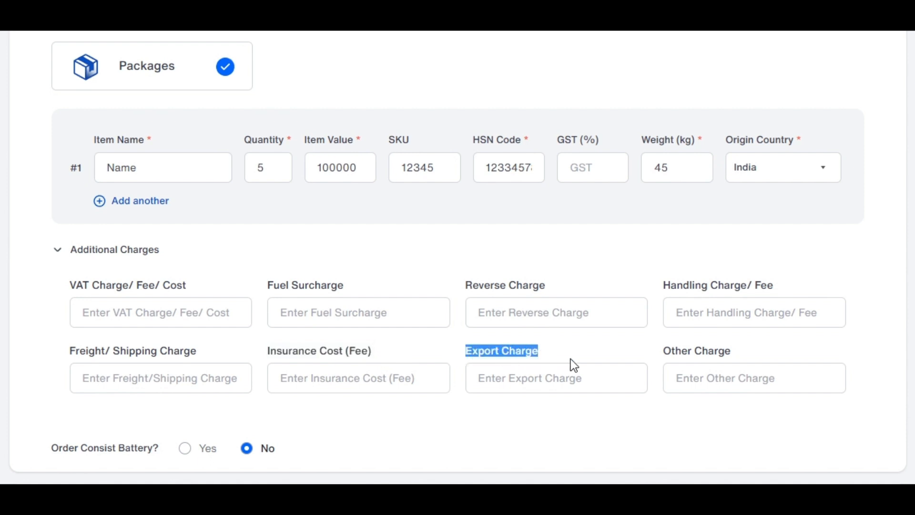
{"action": "left_click", "coordinate": [645, 354]}
{"action": "left_click_drag", "start_coordinate": [653, 356], "coordinate": [733, 356]}
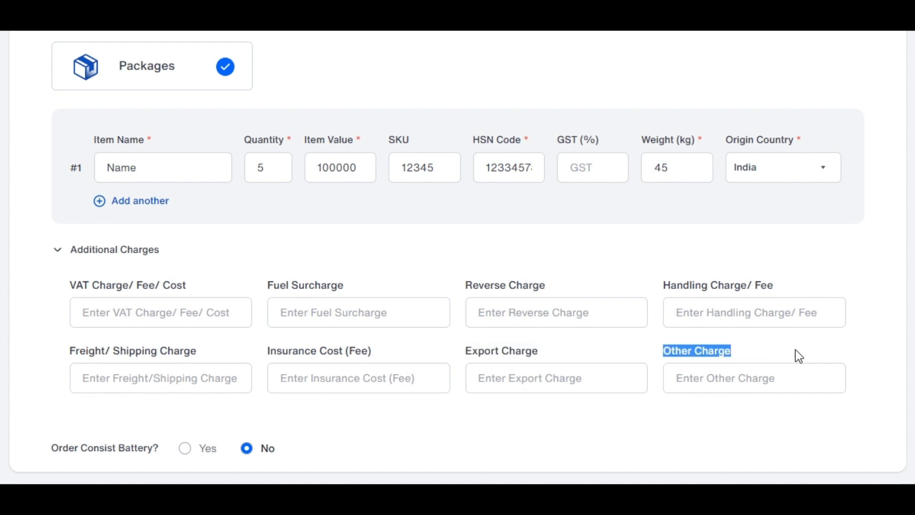
Step: Mark the order as containing a battery
{"action": "left_click_drag", "start_coordinate": [39, 443], "coordinate": [152, 459]}
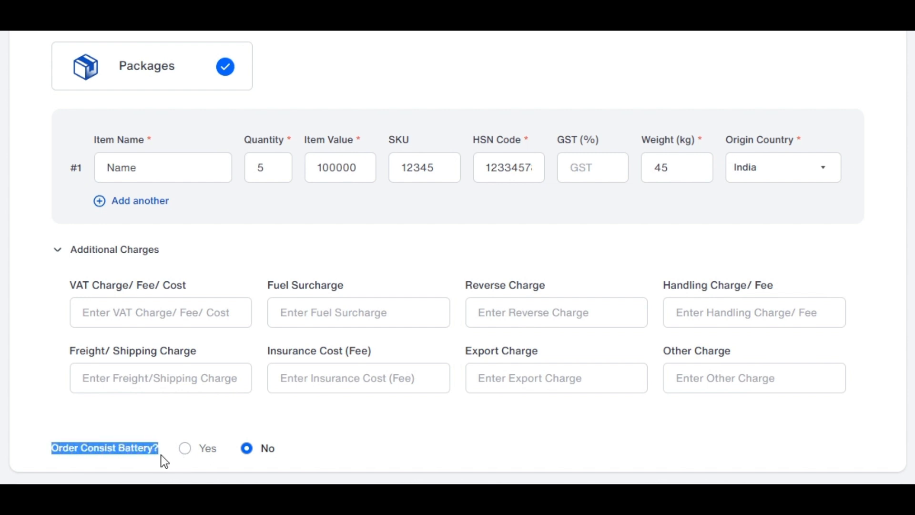
{"action": "left_click", "coordinate": [193, 451]}
{"action": "scroll", "coordinate": [195, 453], "scroll_direction": "down", "scroll_amount": 3}
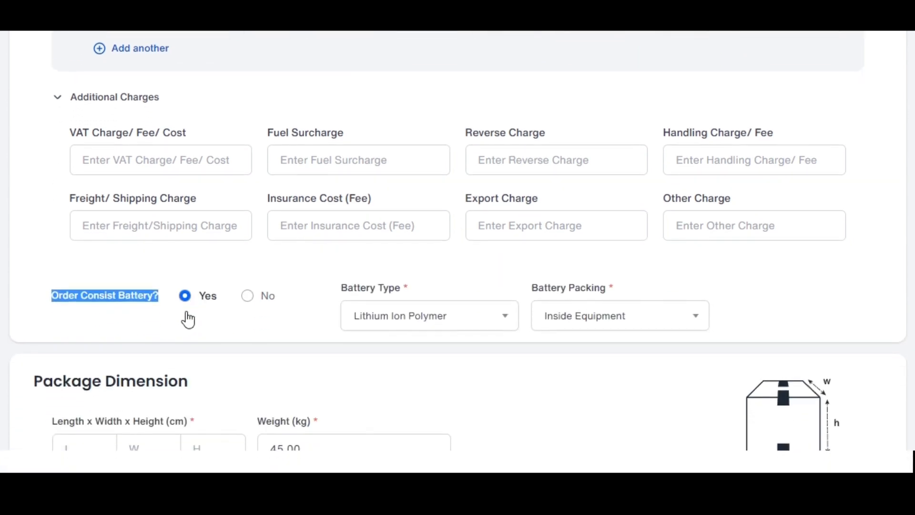
{"action": "left_click", "coordinate": [162, 319]}
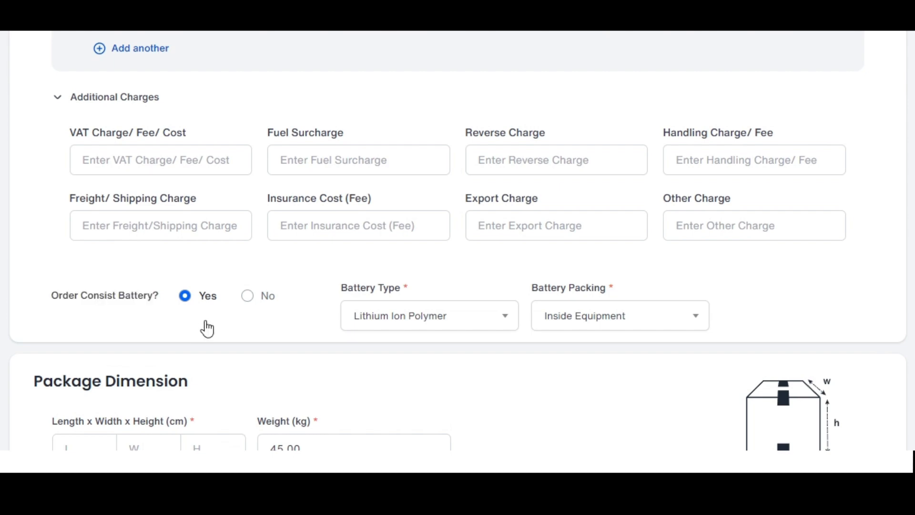
{"action": "left_click", "coordinate": [255, 297]}
{"action": "left_click", "coordinate": [184, 296]}
Step: Set the package dimensions to 10 cm length, 15 cm width and 20 cm height
{"action": "scroll", "coordinate": [185, 295], "scroll_direction": "down", "scroll_amount": 8}
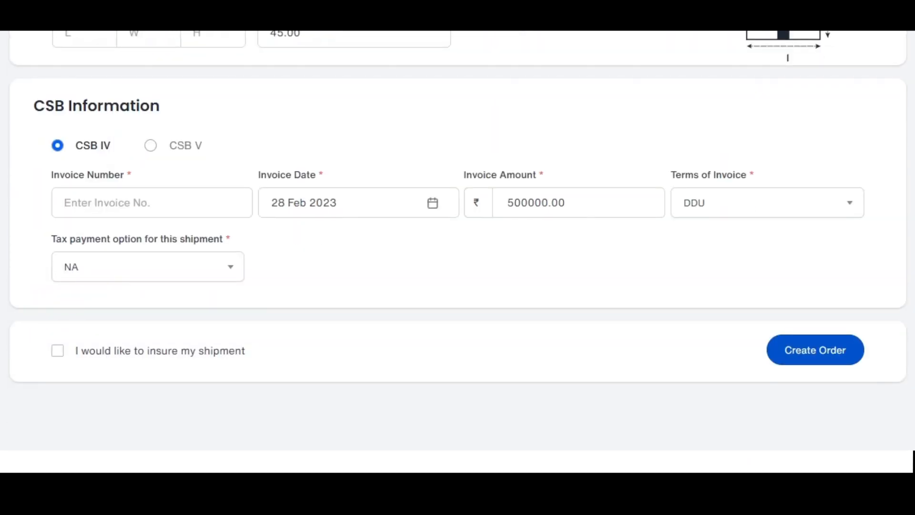
{"action": "left_click_drag", "start_coordinate": [176, 111], "coordinate": [349, 162]}
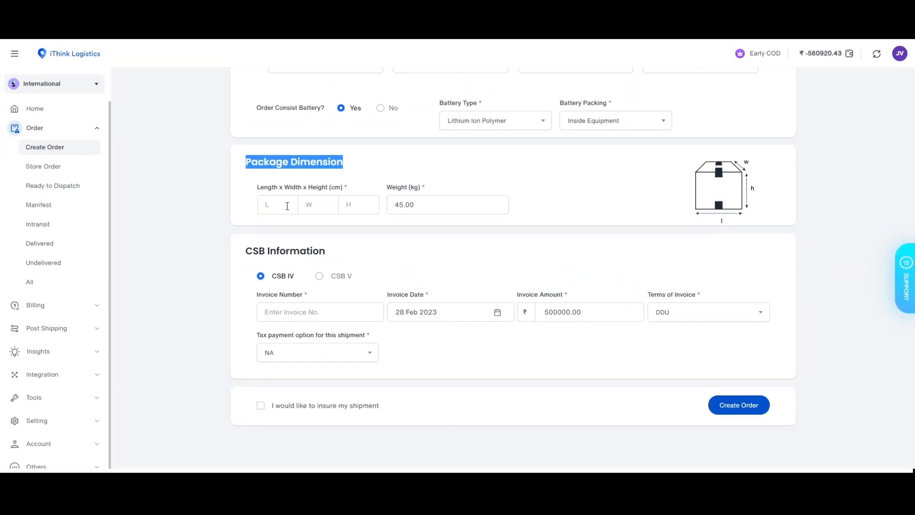
{"action": "left_click", "coordinate": [287, 206]}
{"action": "type", "text": "10"}
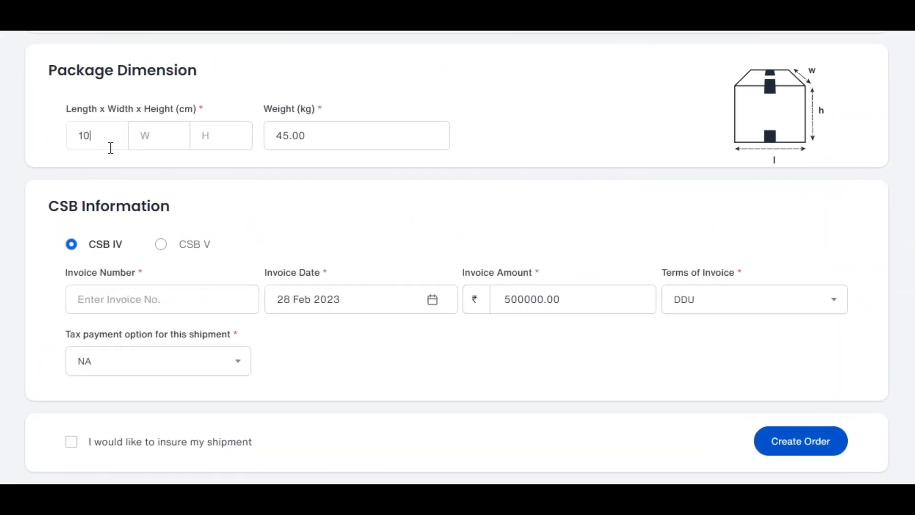
{"action": "left_click", "coordinate": [171, 145]}
{"action": "type", "text": "15"}
{"action": "left_click", "coordinate": [230, 146]}
{"action": "type", "text": "20"}
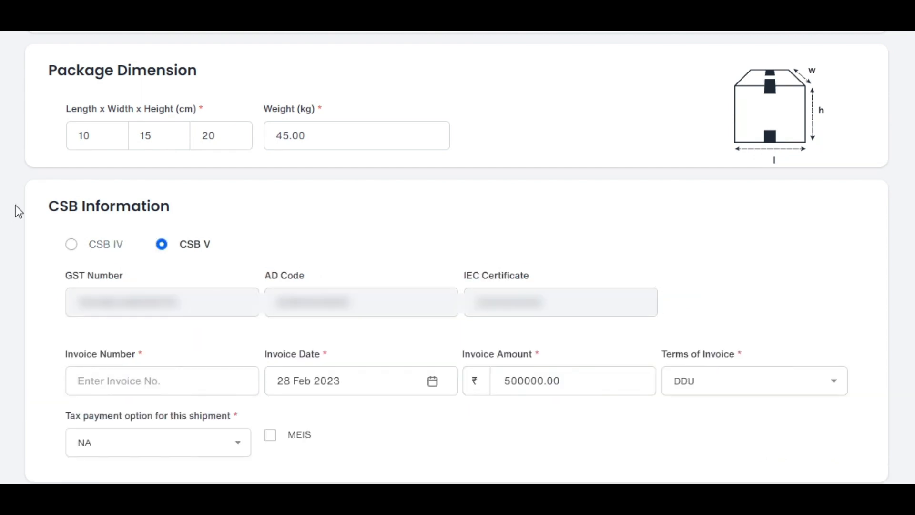
Step: Select CSB IV as the shipment's CSB type
{"action": "left_click_drag", "start_coordinate": [31, 205], "coordinate": [185, 210]}
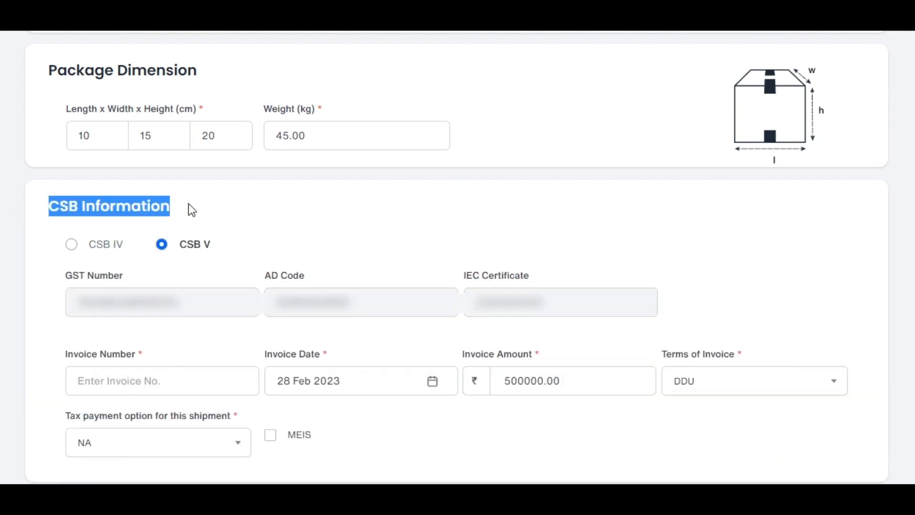
{"action": "left_click", "coordinate": [241, 209]}
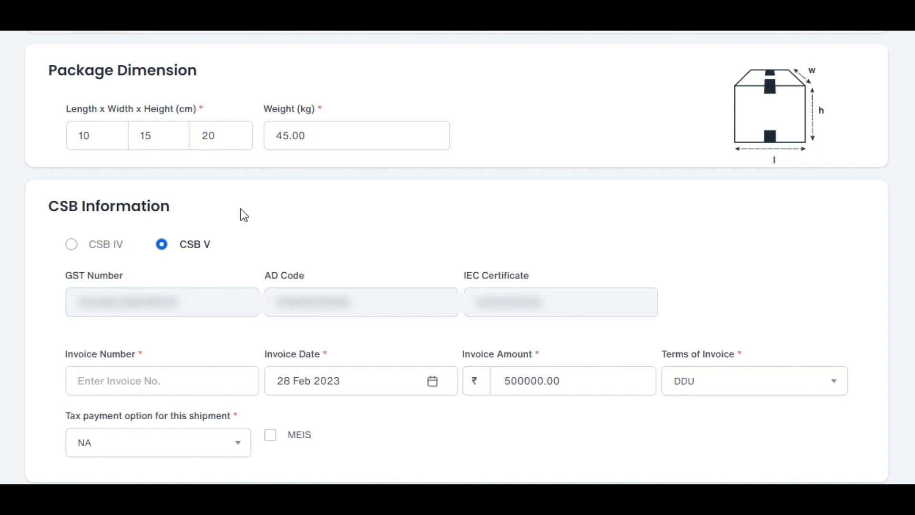
{"action": "left_click", "coordinate": [79, 245]}
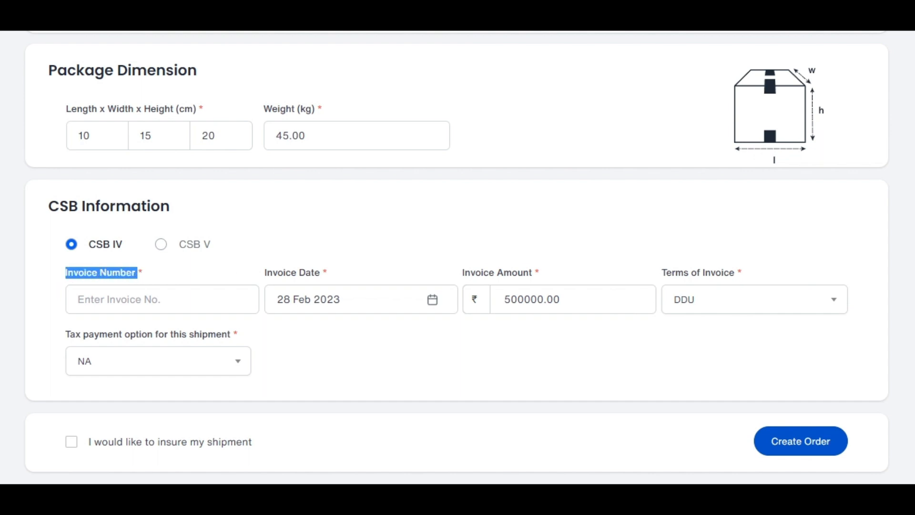
Step: Review the invoice date and amount fields and set the terms of invoice to DDP
{"action": "left_click", "coordinate": [260, 267]}
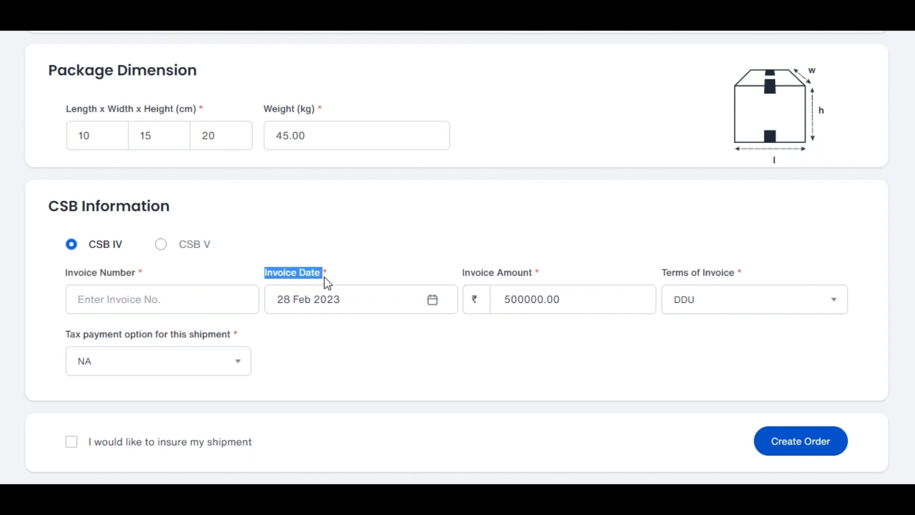
{"action": "left_click", "coordinate": [442, 268]}
{"action": "left_click_drag", "start_coordinate": [467, 275], "coordinate": [541, 280]}
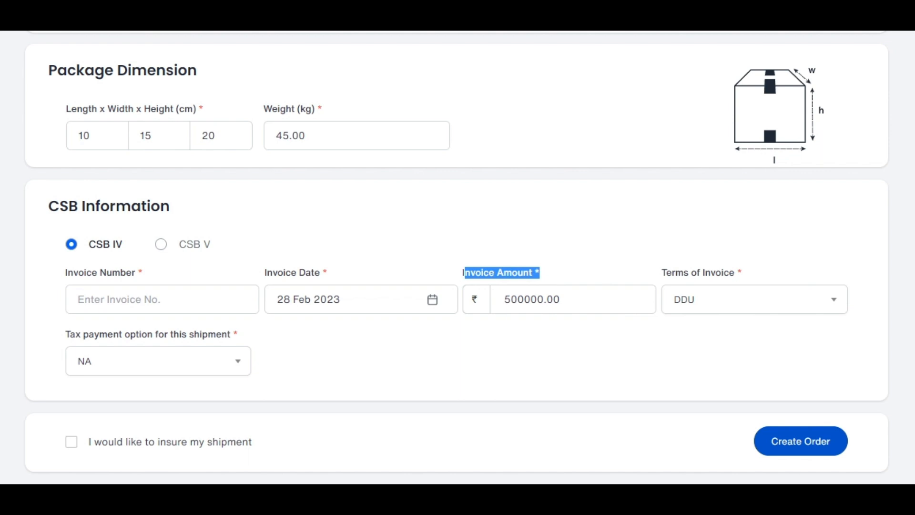
{"action": "left_click", "coordinate": [656, 265]}
{"action": "left_click_drag", "start_coordinate": [656, 265], "coordinate": [738, 274]}
{"action": "left_click", "coordinate": [794, 303]}
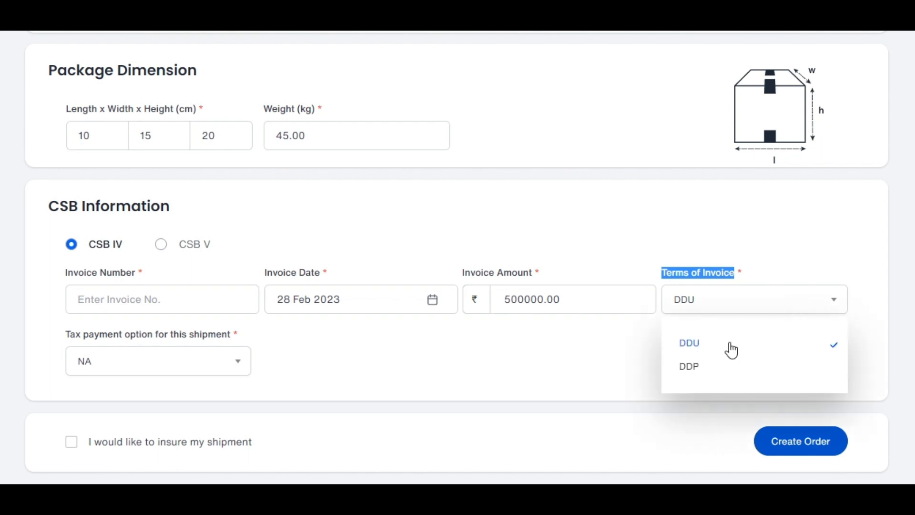
{"action": "left_click", "coordinate": [701, 370]}
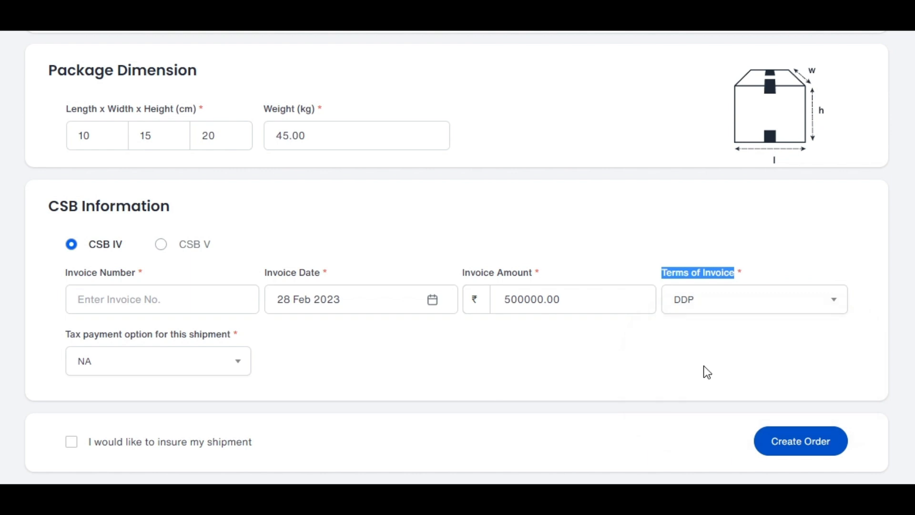
{"action": "left_click", "coordinate": [710, 364]}
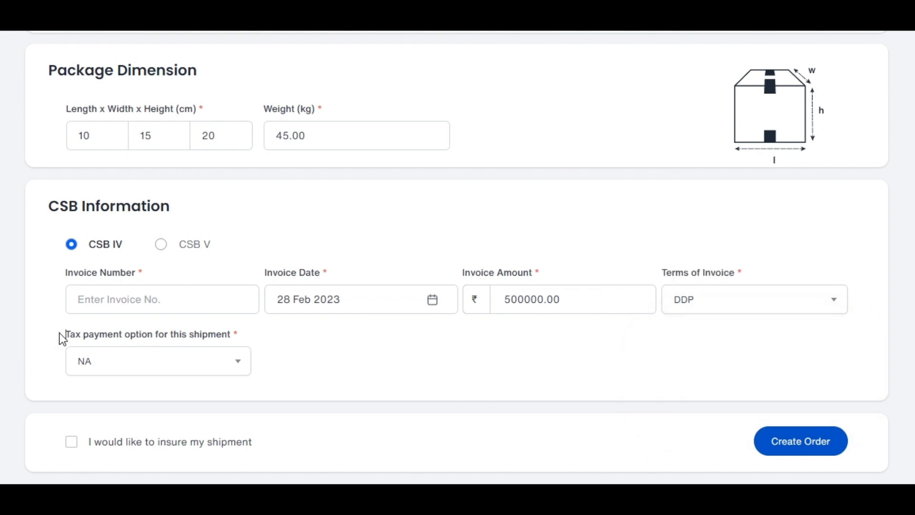
Step: Examine the available tax payment options for this shipment
{"action": "left_click_drag", "start_coordinate": [61, 339], "coordinate": [120, 340]}
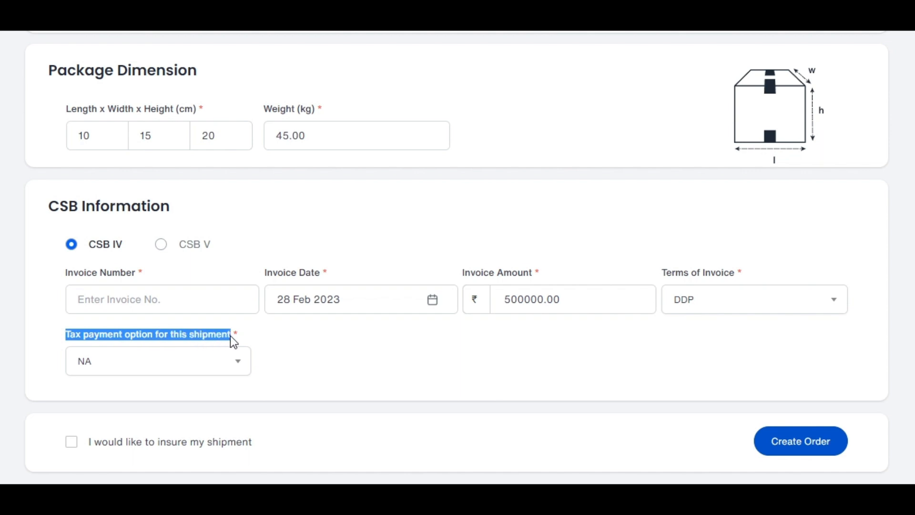
{"action": "left_click", "coordinate": [240, 365]}
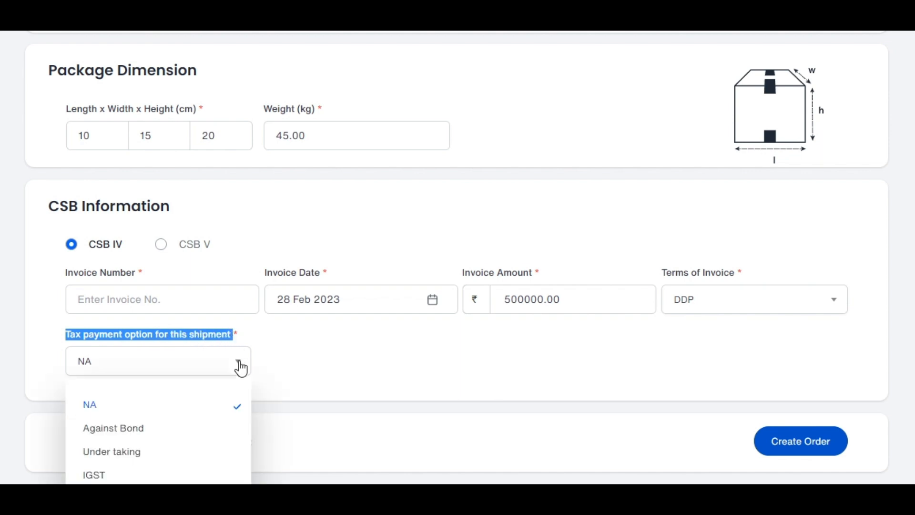
{"action": "left_click", "coordinate": [245, 219]}
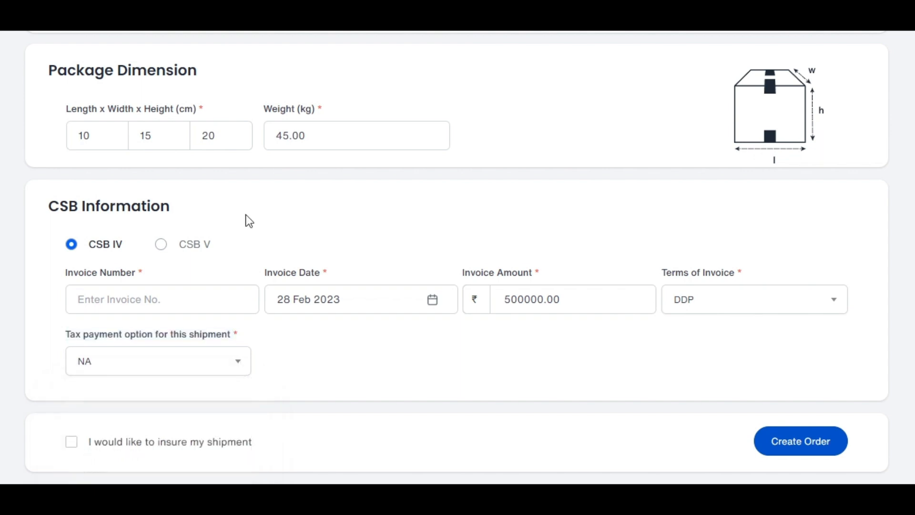
Step: Select CSB V as the shipment's CSB type and examine its GST number, AD code and IEC certificate fields
{"action": "left_click", "coordinate": [172, 250]}
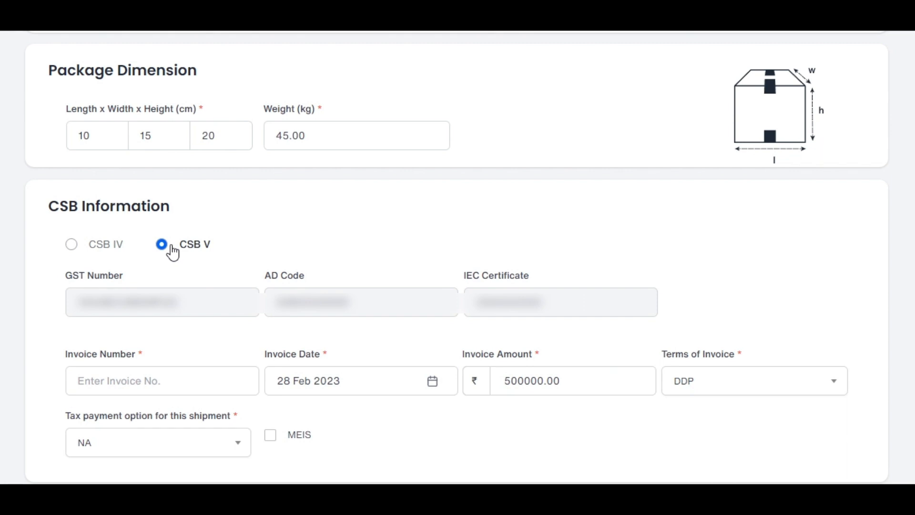
{"action": "left_click_drag", "start_coordinate": [59, 273], "coordinate": [98, 282]}
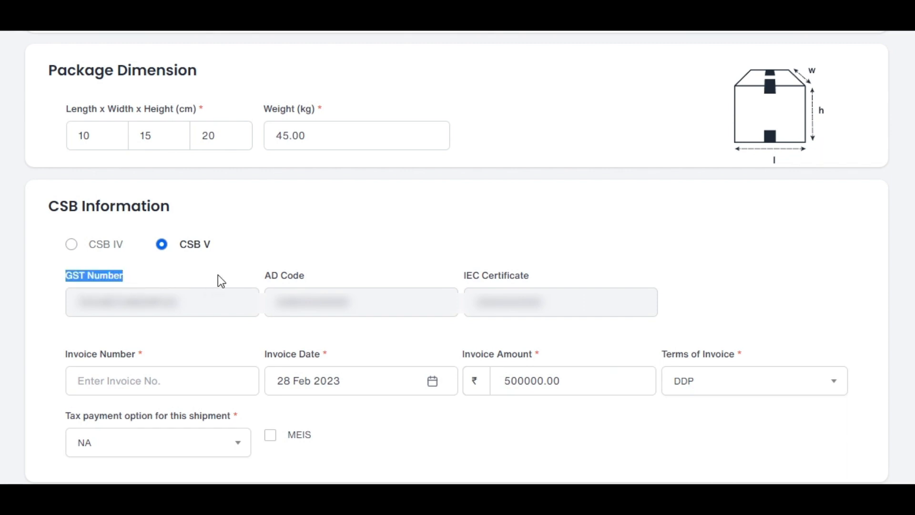
{"action": "left_click", "coordinate": [261, 270]}
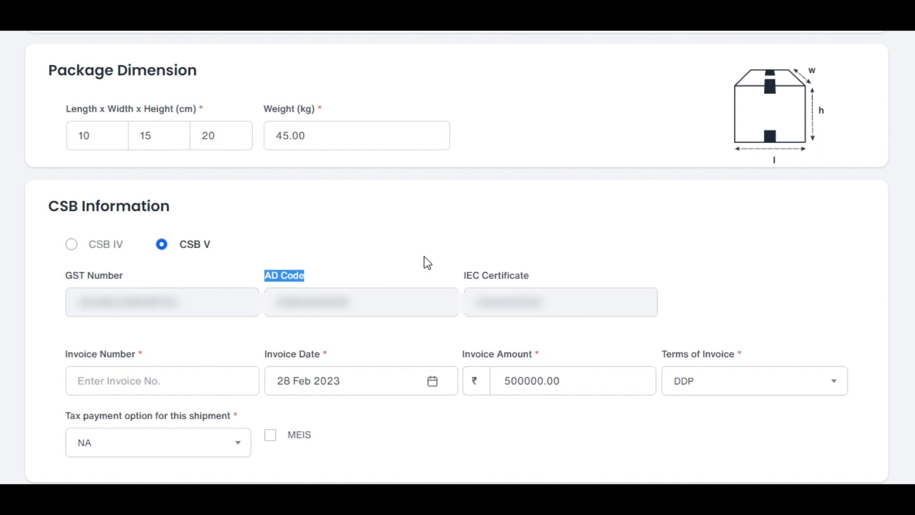
{"action": "left_click", "coordinate": [429, 270]}
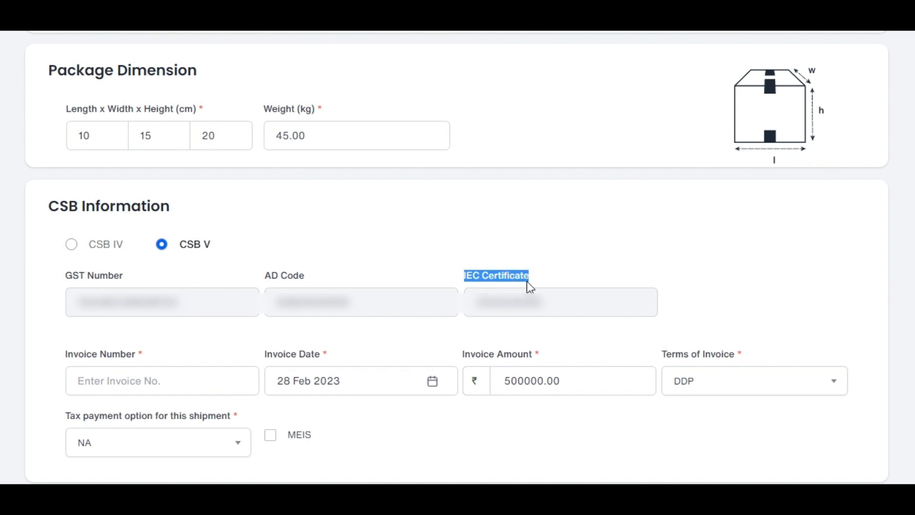
{"action": "left_click", "coordinate": [710, 281]}
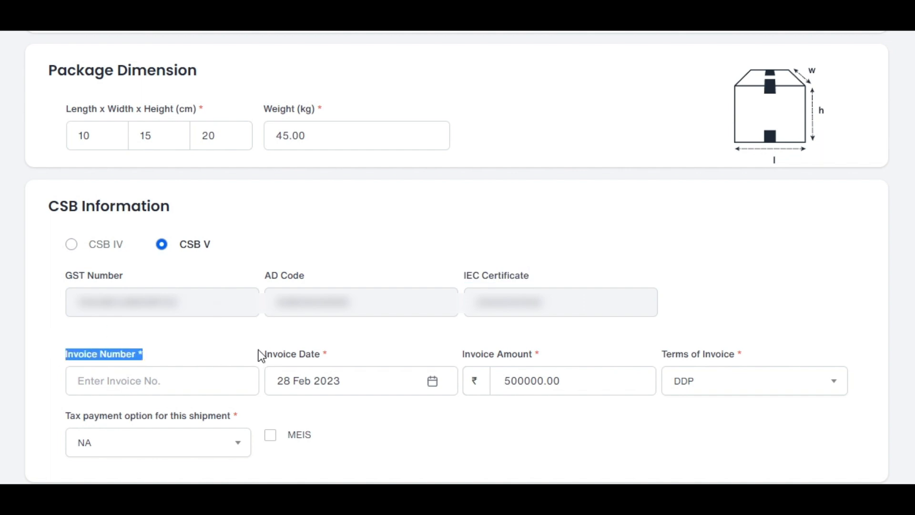
Step: Examine the CSB V invoice date and amount fields and the available terms of invoice options
{"action": "left_click_drag", "start_coordinate": [258, 354], "coordinate": [295, 353]}
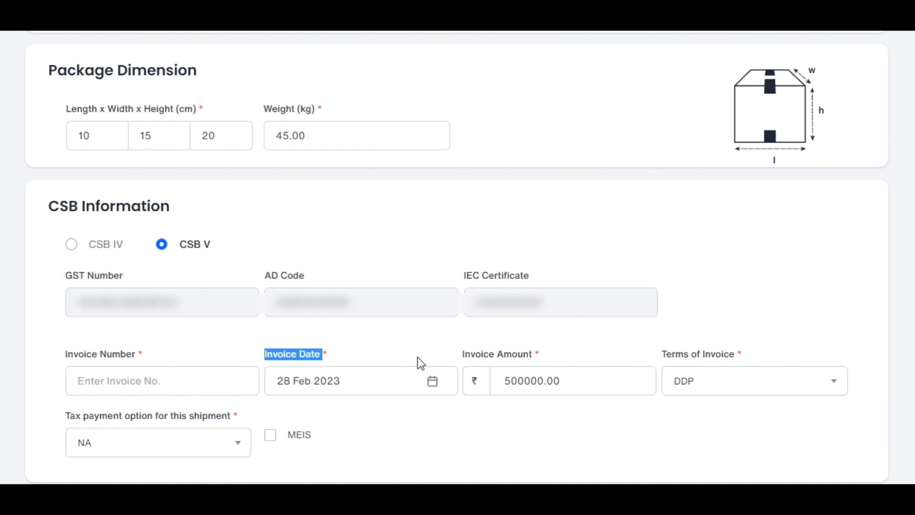
{"action": "left_click_drag", "start_coordinate": [458, 356], "coordinate": [506, 356]}
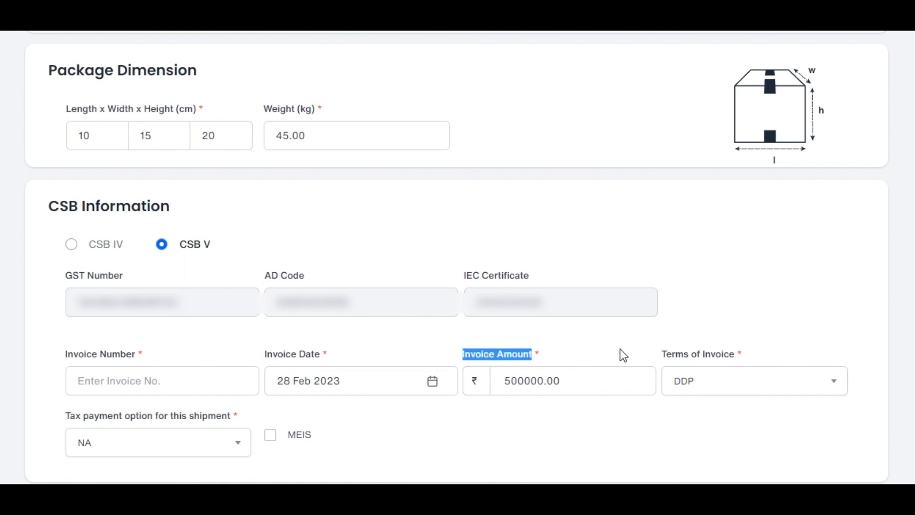
{"action": "left_click_drag", "start_coordinate": [634, 348], "coordinate": [736, 355]}
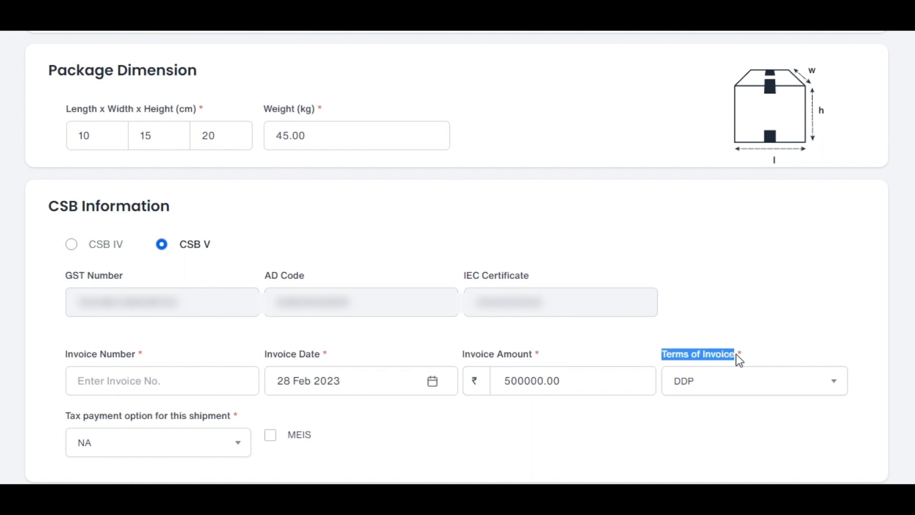
{"action": "left_click", "coordinate": [828, 384]}
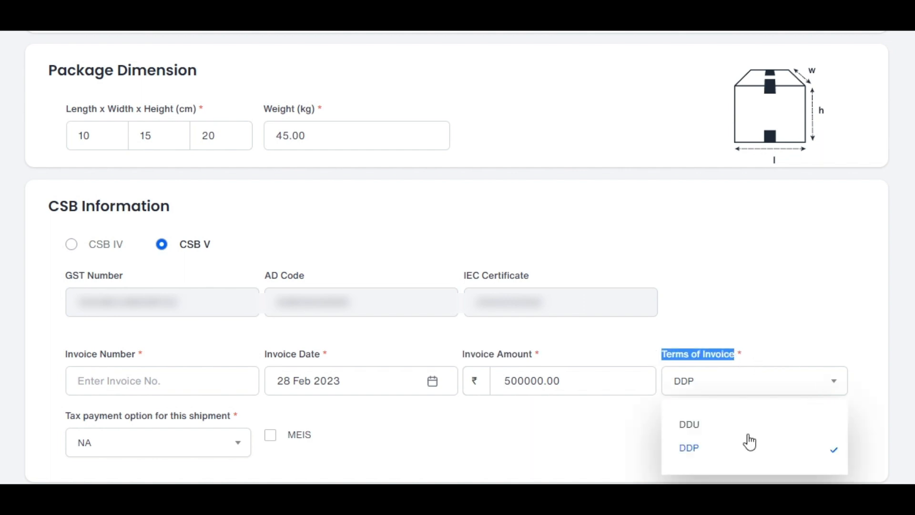